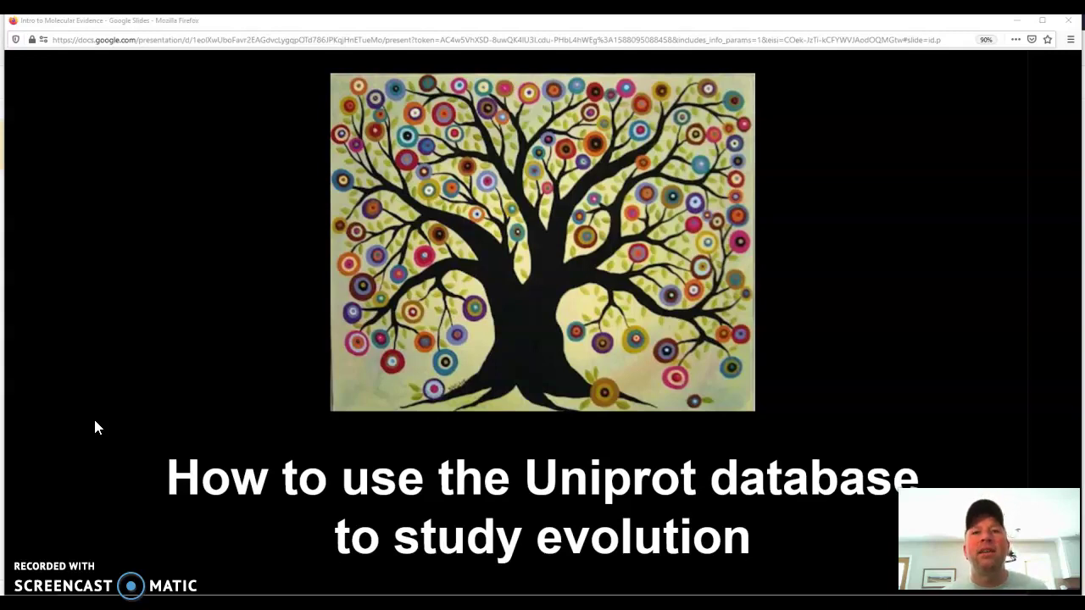
- Advance past the Uniprot title slide to the 'Genetic sequence data: DNA, RNA, Protein' slide
click(112, 430)
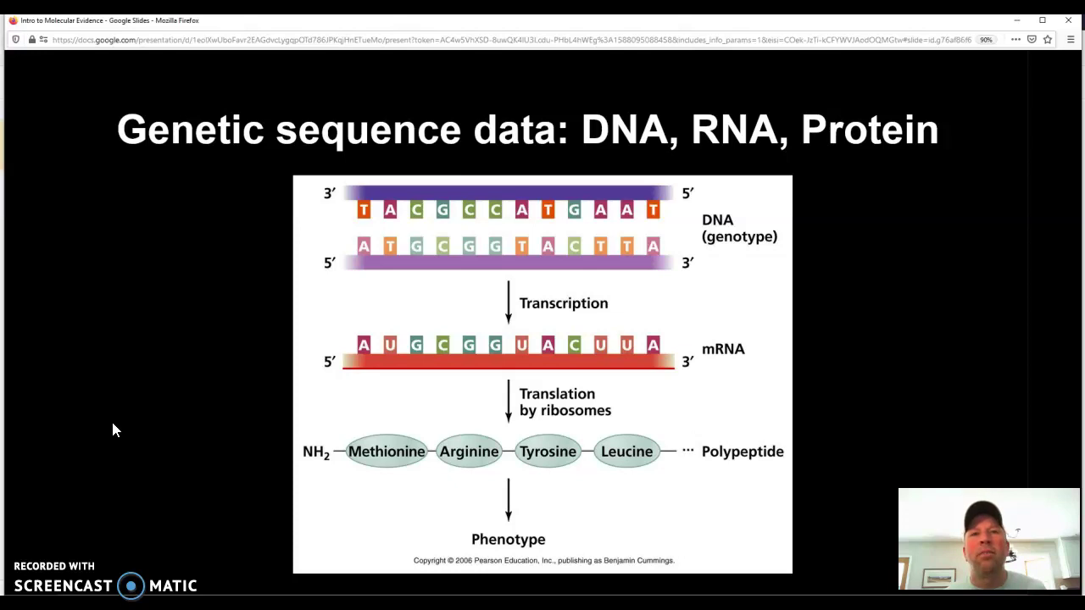
- Advance to the colour-coded RLA0 protein sequence alignment slide
key(Right)
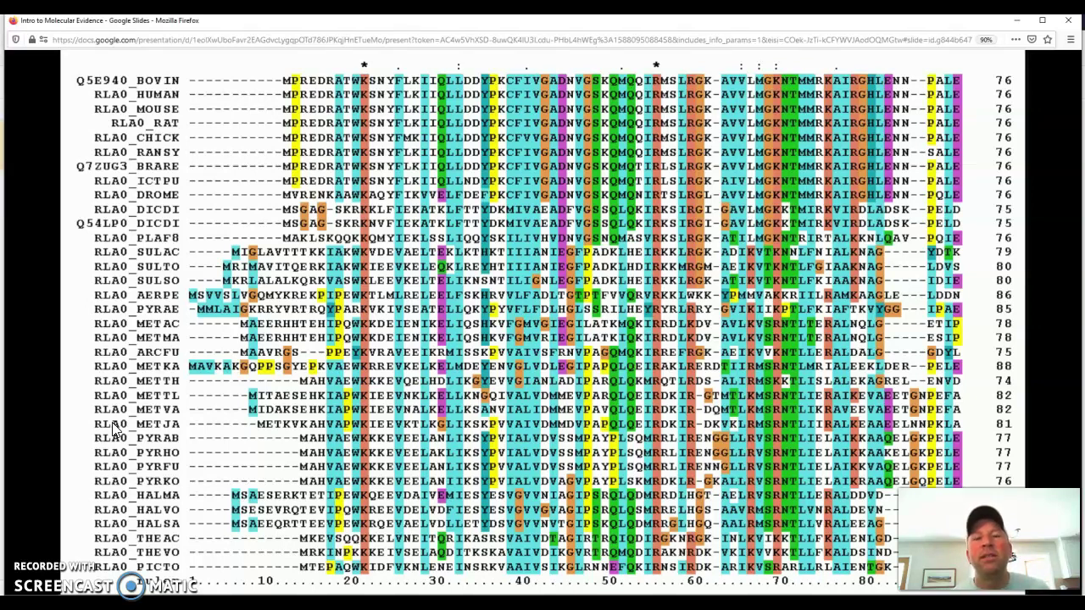
- Advance through the phylogenetic tree slide to the Uniprot Database slide
click(115, 430)
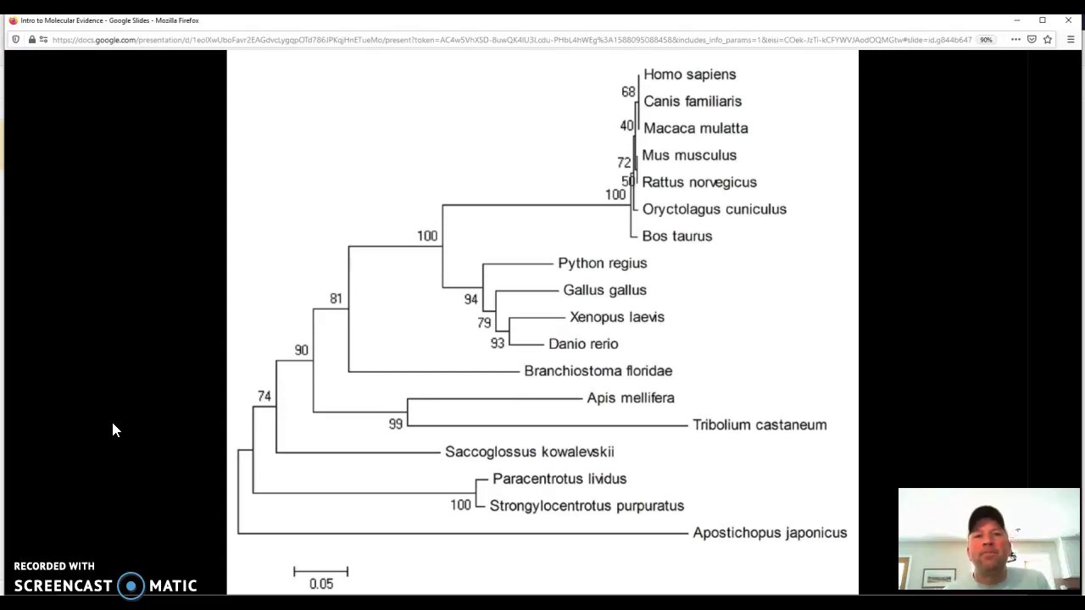
key(Right)
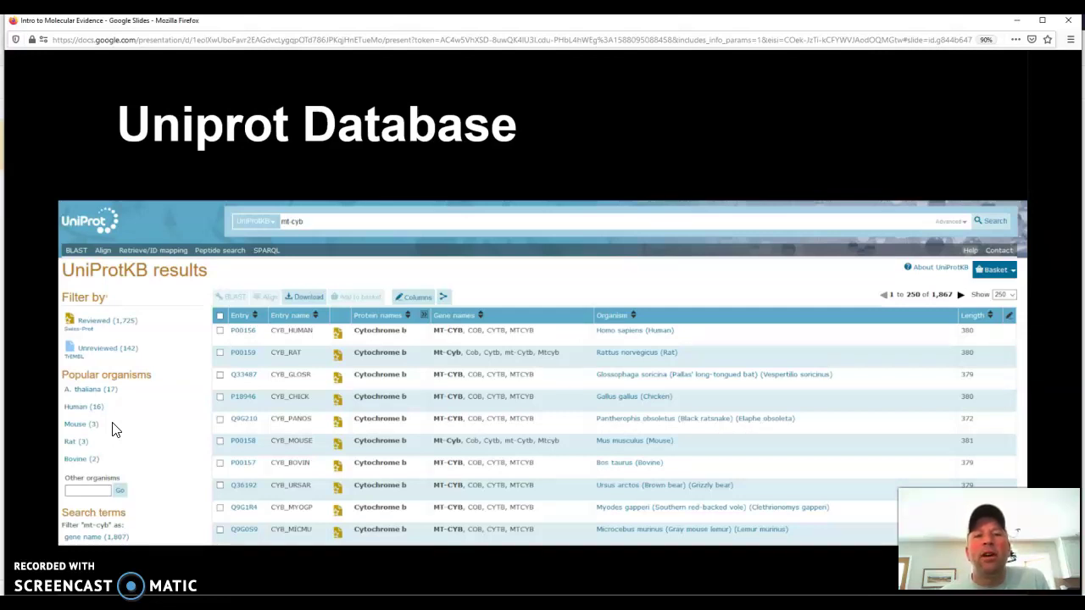
- Advance to the Vocabulary slide defining phylogenetic tree, common ancestor, MT-CYB, alignment and identity
key(Right)
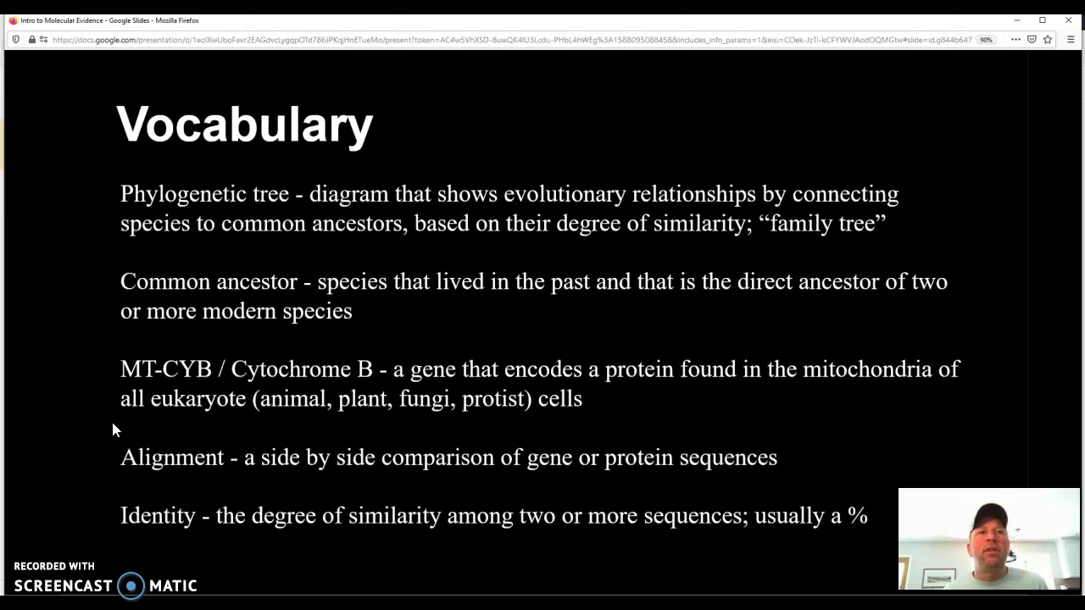
- Switch to the UniProt browser window and search UniProtKB for 'mt-cyb'
click(291, 606)
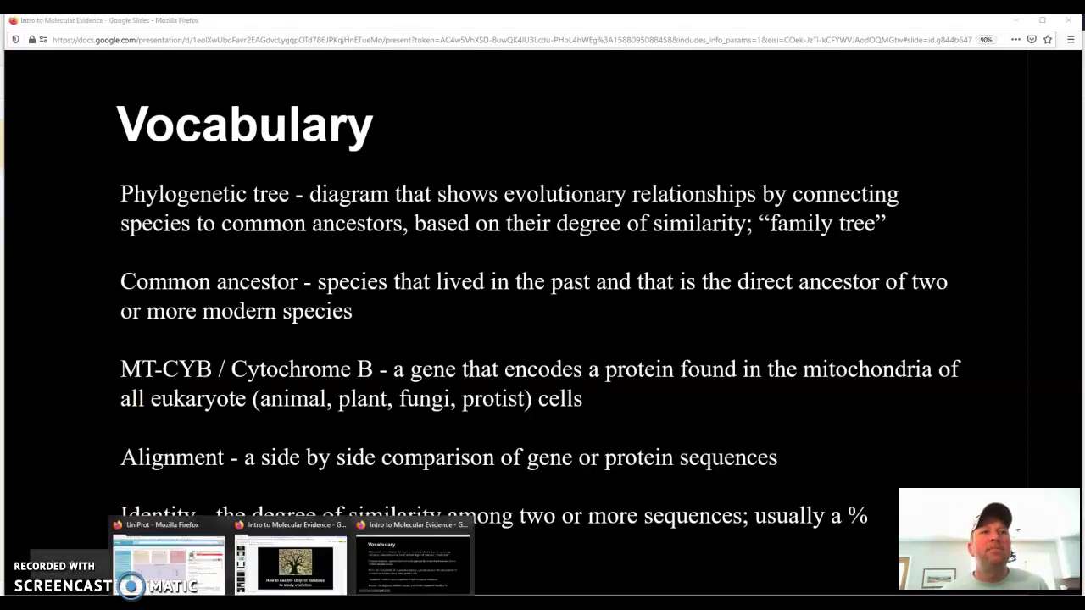
click(212, 585)
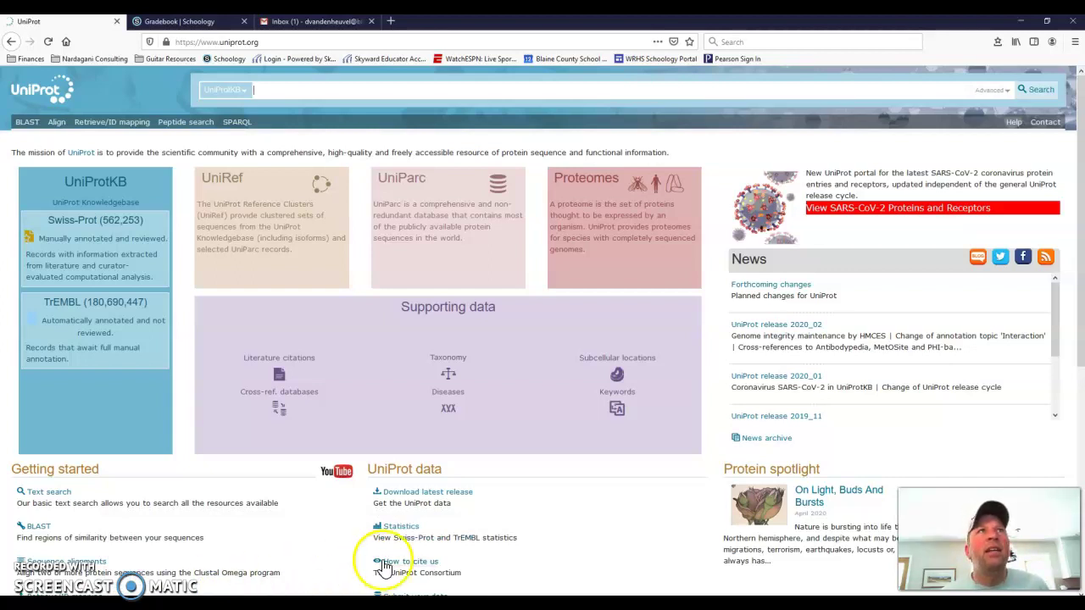
click(322, 92)
text(mt-cyb)
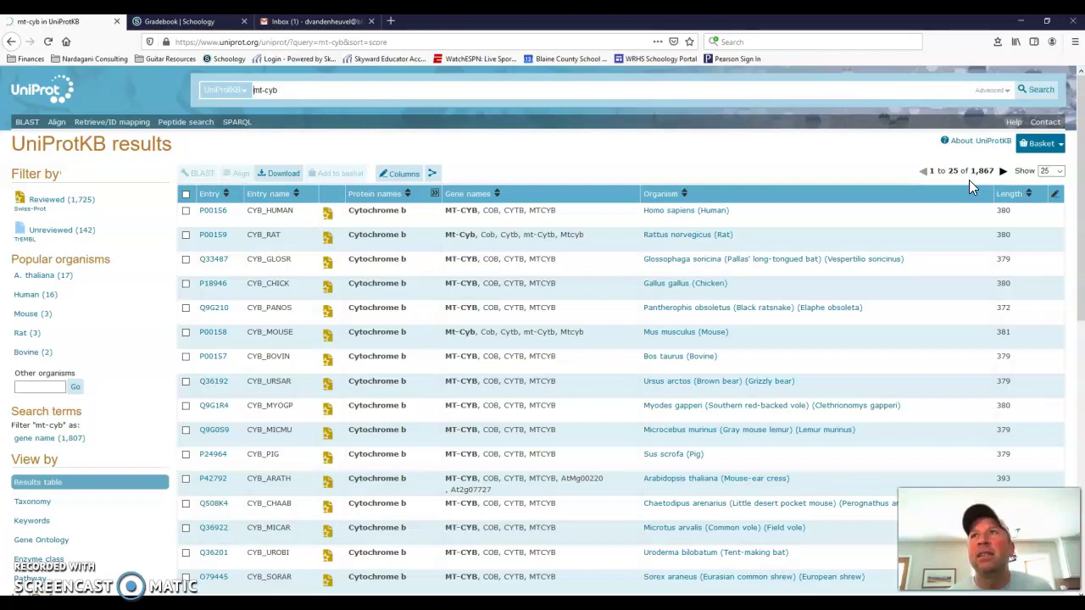
- Set the results table to show 250 entries per page
click(1049, 170)
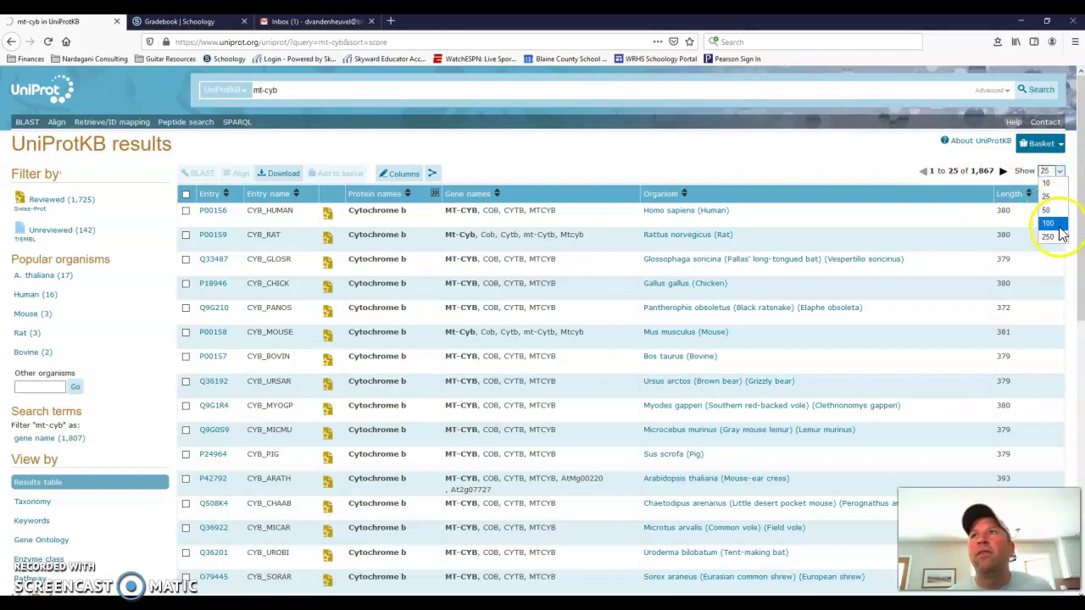
click(1048, 236)
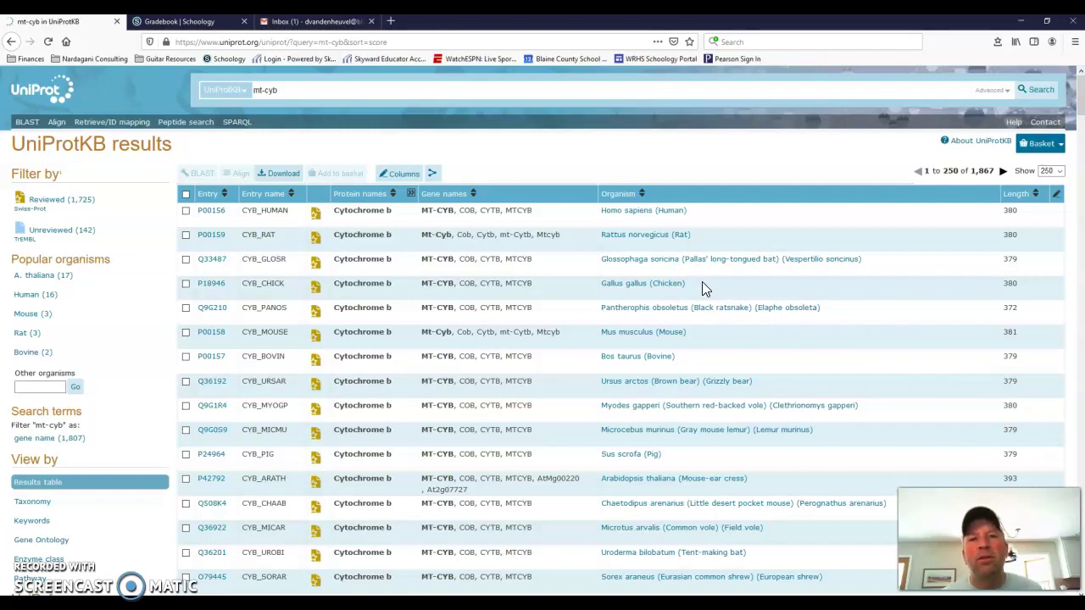
- Tick the human, brown bear, Pallas' long-tongued bat and tent-making bat entries (P00156, Q36192, Q33487, Q36201)
click(185, 212)
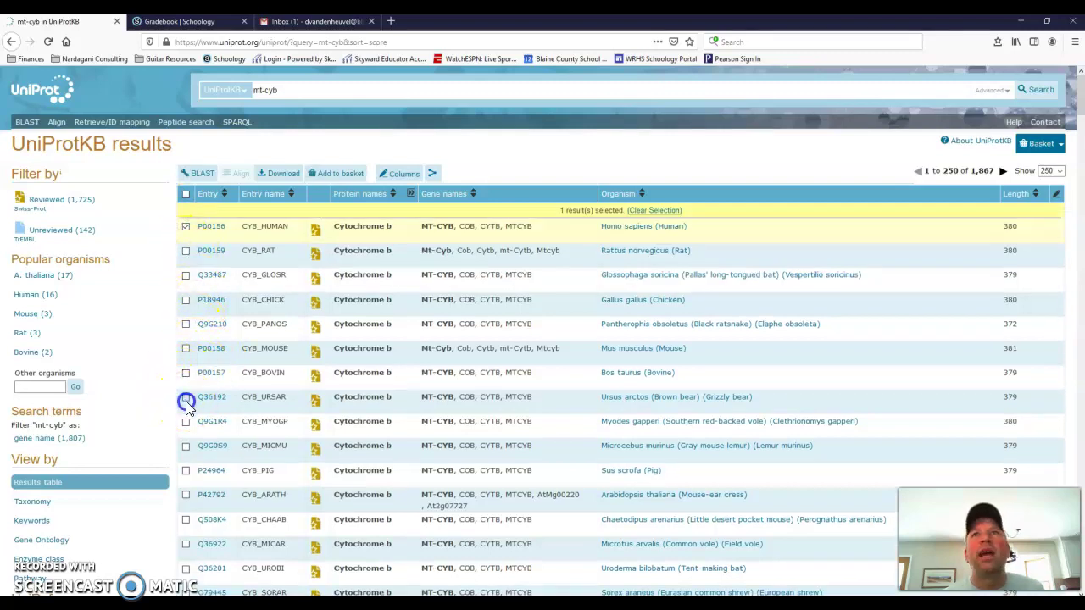
click(186, 398)
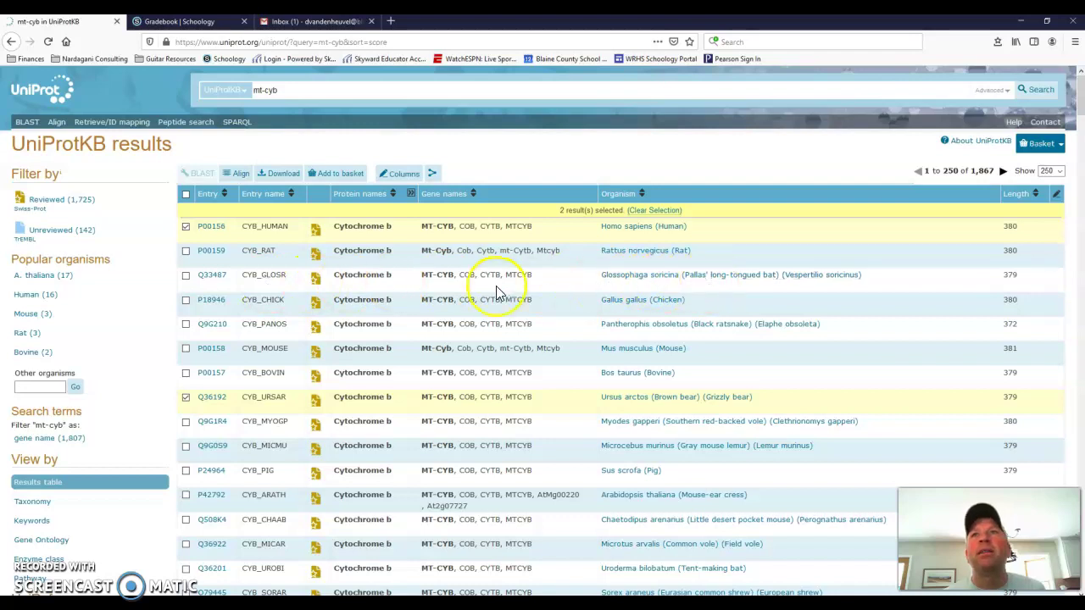
click(186, 274)
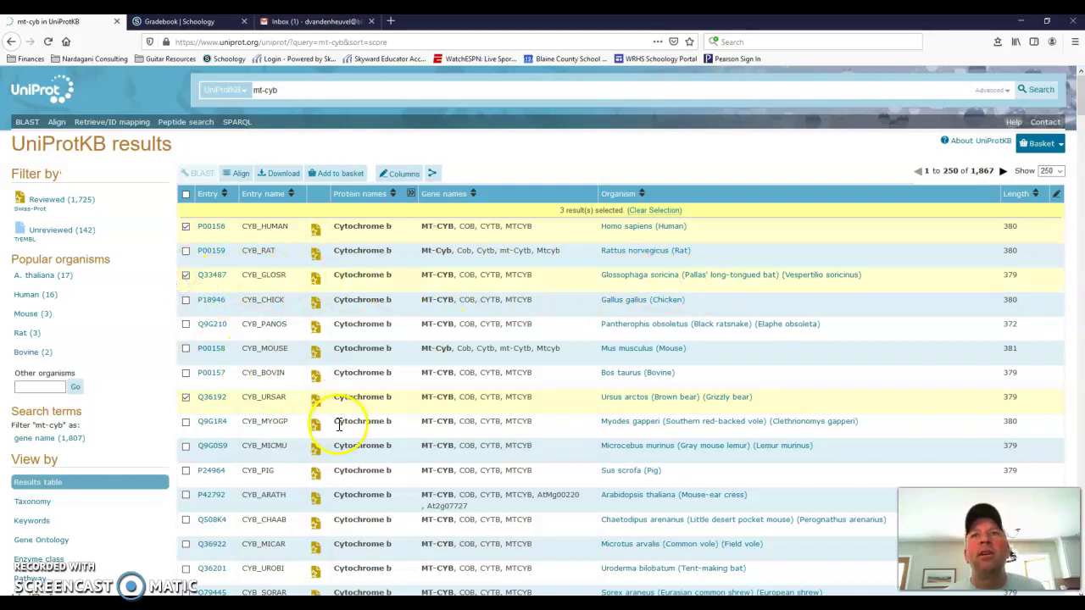
scroll(338, 424, down, 3)
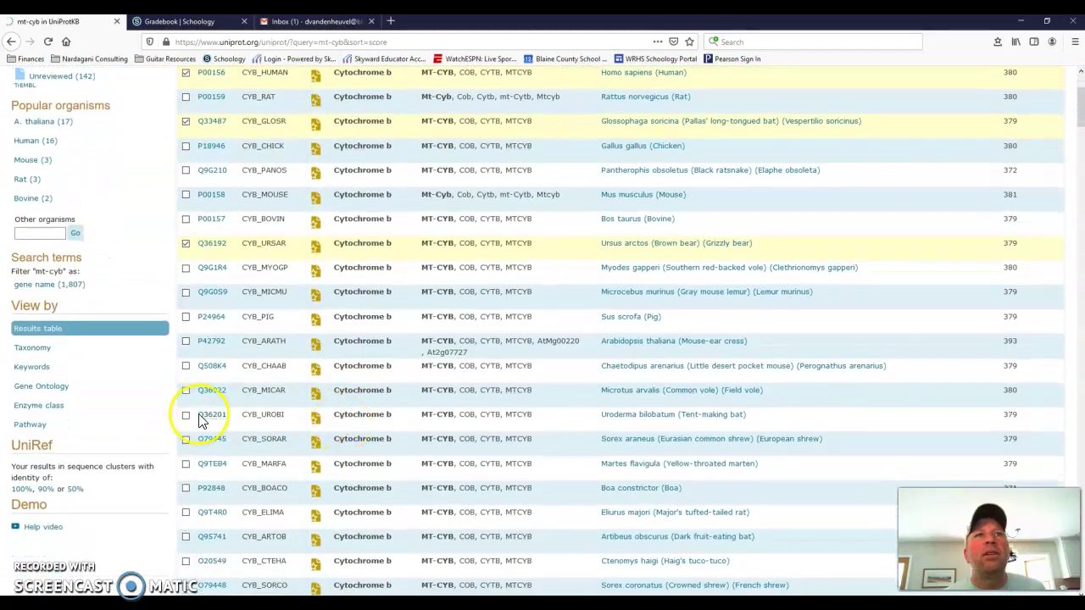
click(186, 416)
scroll(399, 458, down, 4)
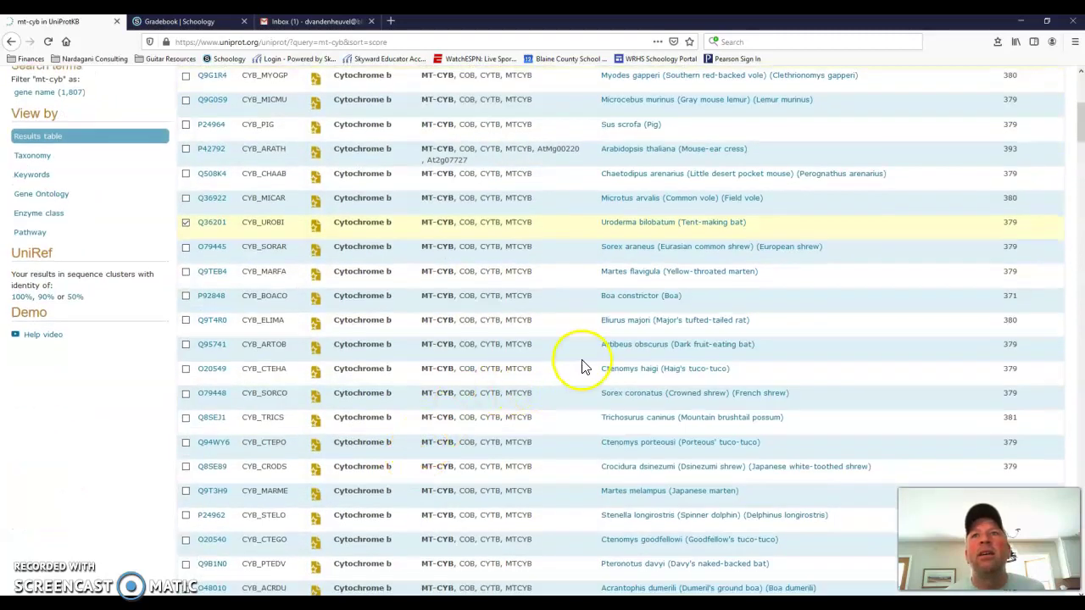
- Also tick Q95741, P24962 and P92600, then add all seven entries to the basket
click(186, 345)
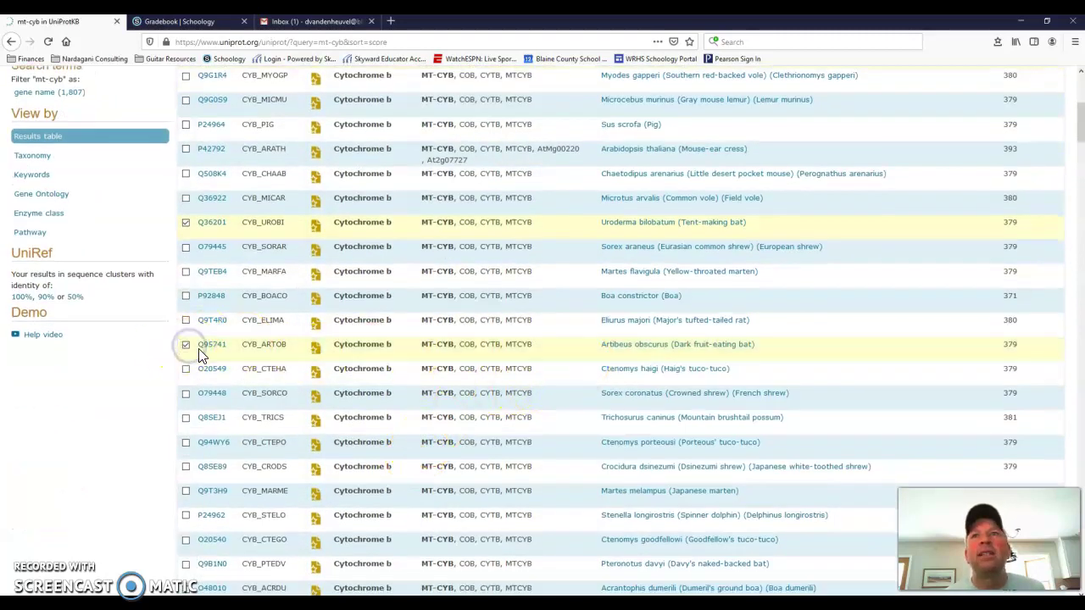
click(186, 516)
scroll(216, 515, down, 2)
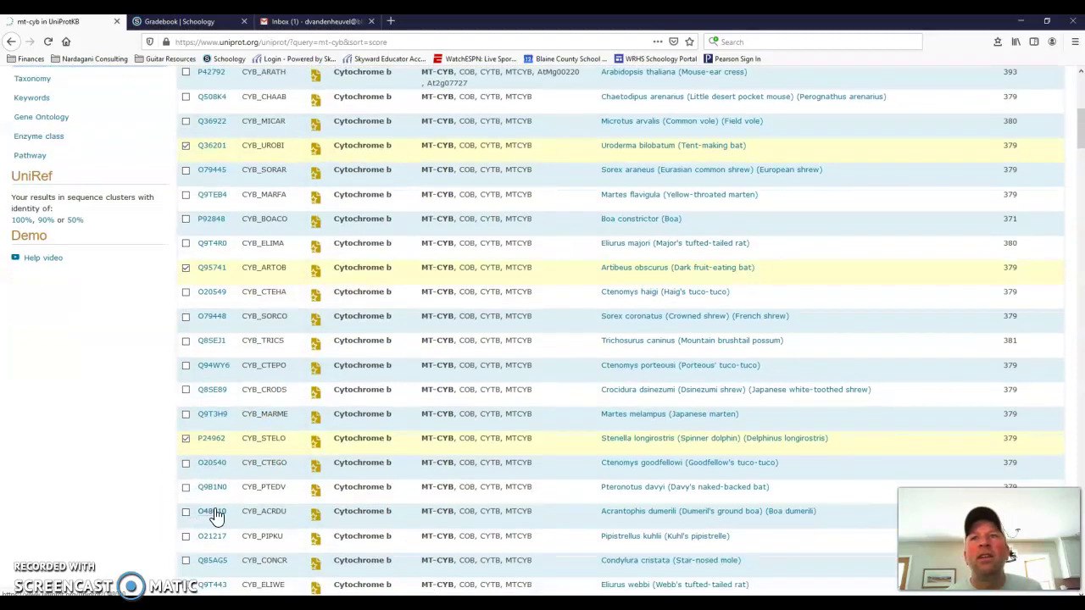
scroll(323, 500, down, 4)
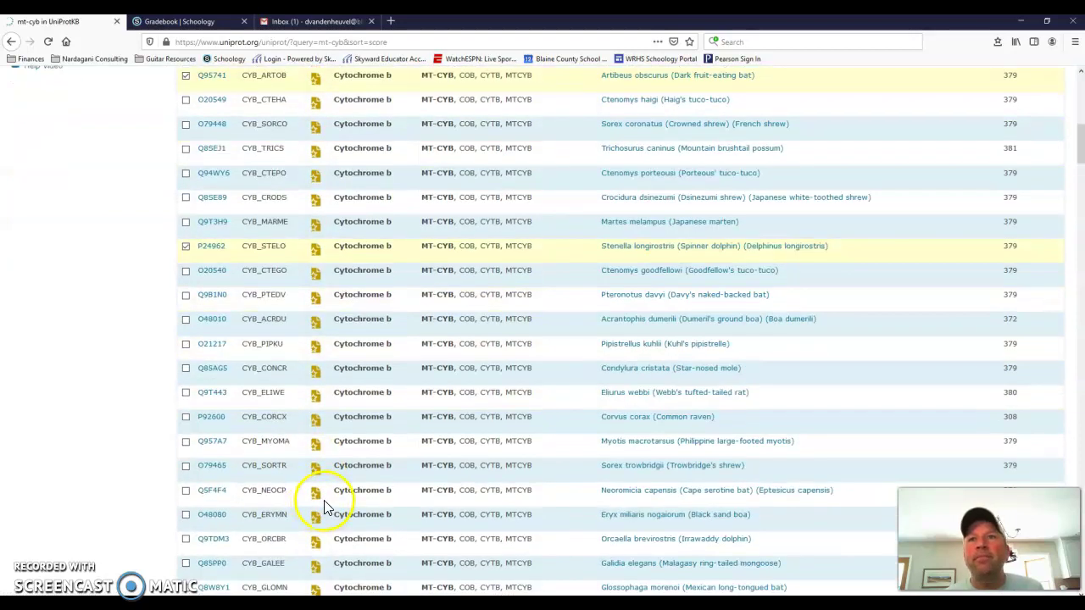
click(186, 417)
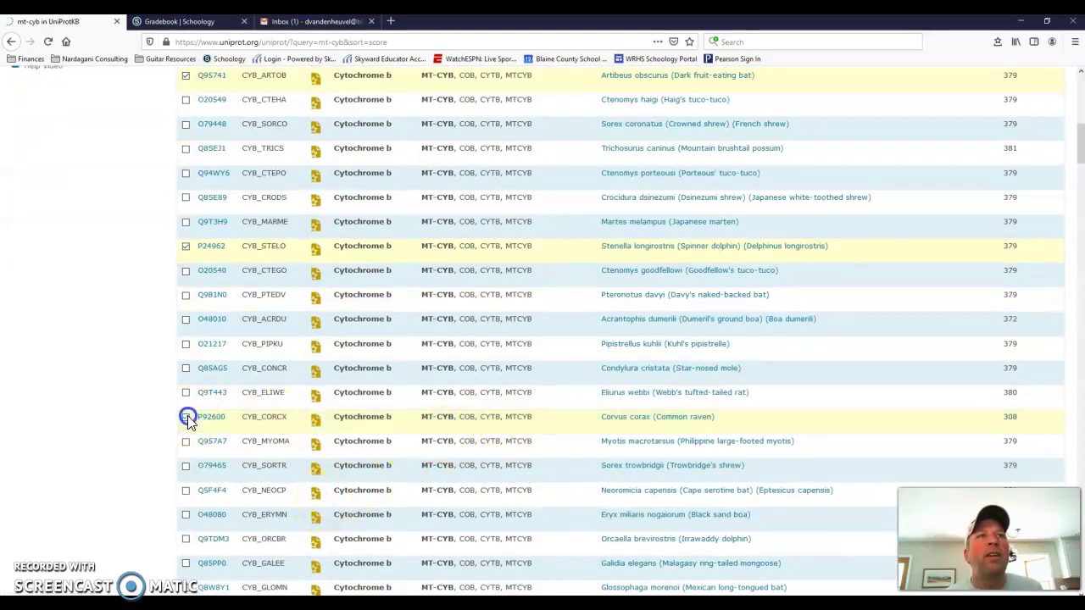
scroll(419, 406, up, 10)
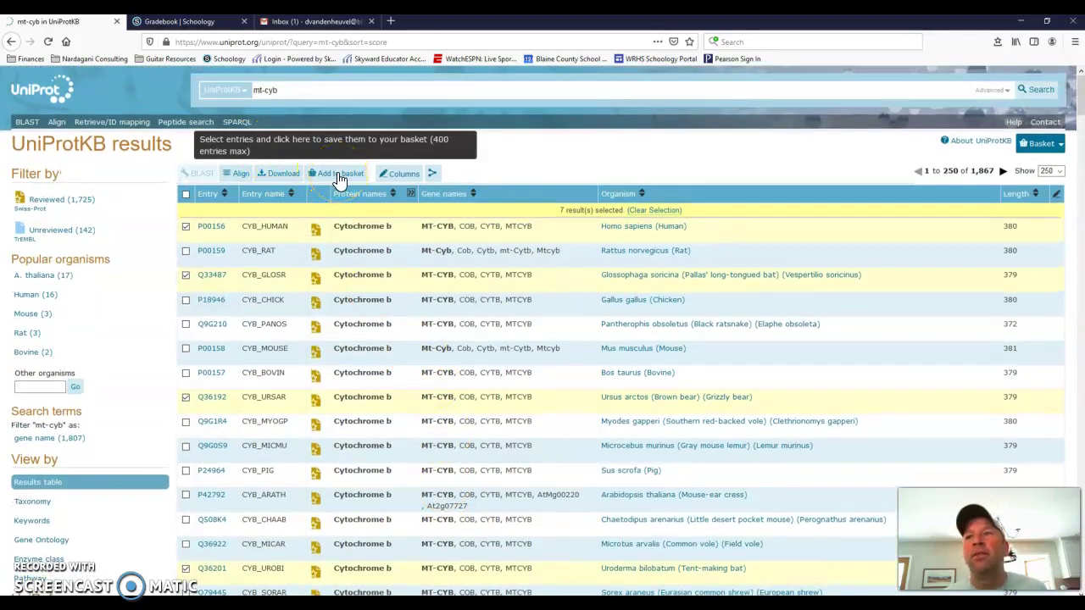
click(339, 179)
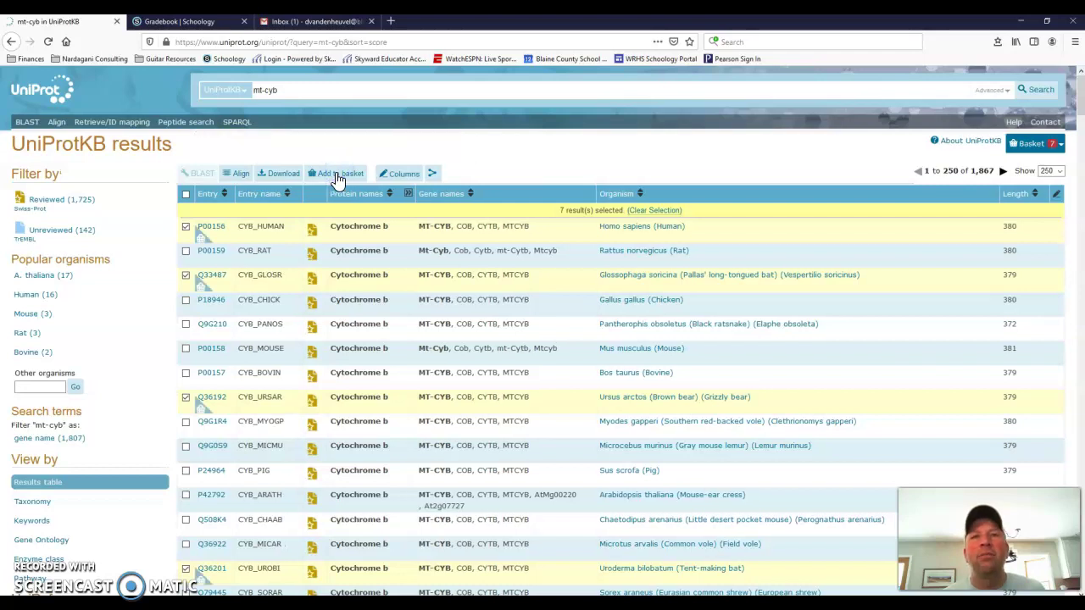
click(203, 246)
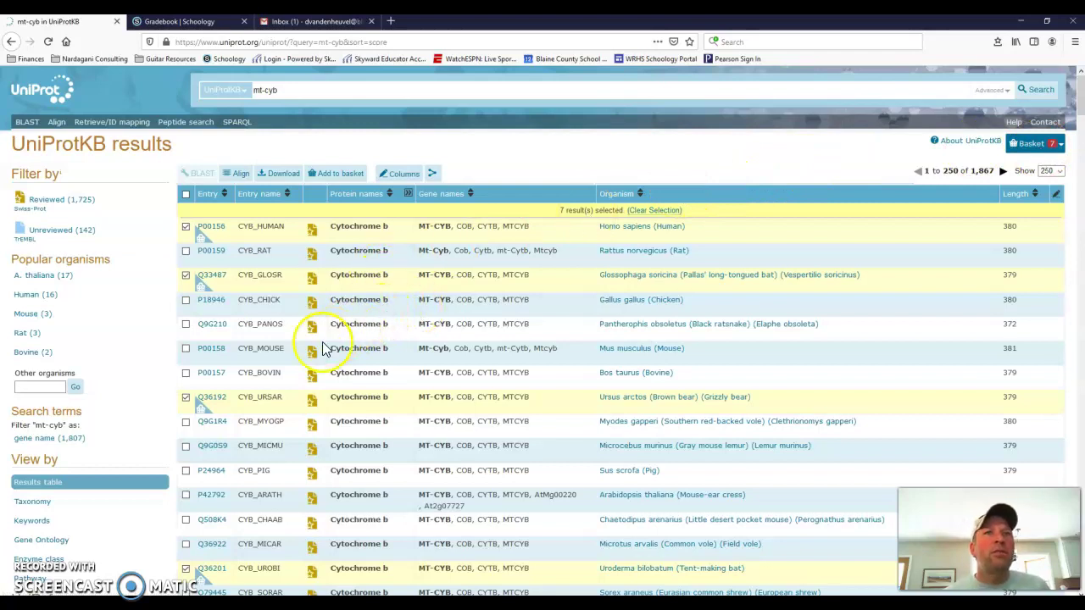
- Filter the mt-cyb results to the Short-eared owl organism
click(52, 385)
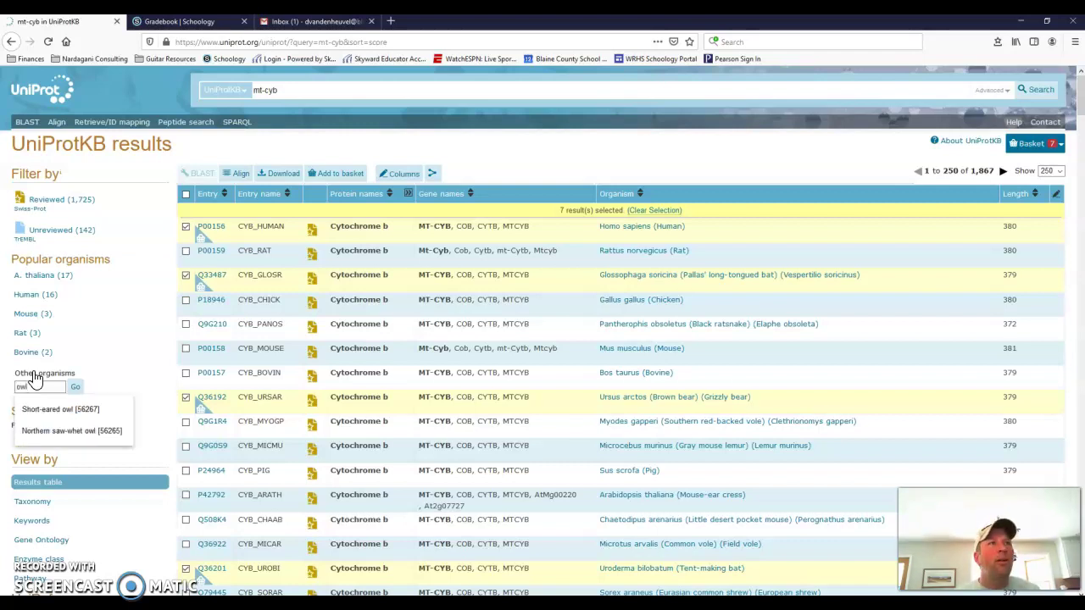
click(75, 387)
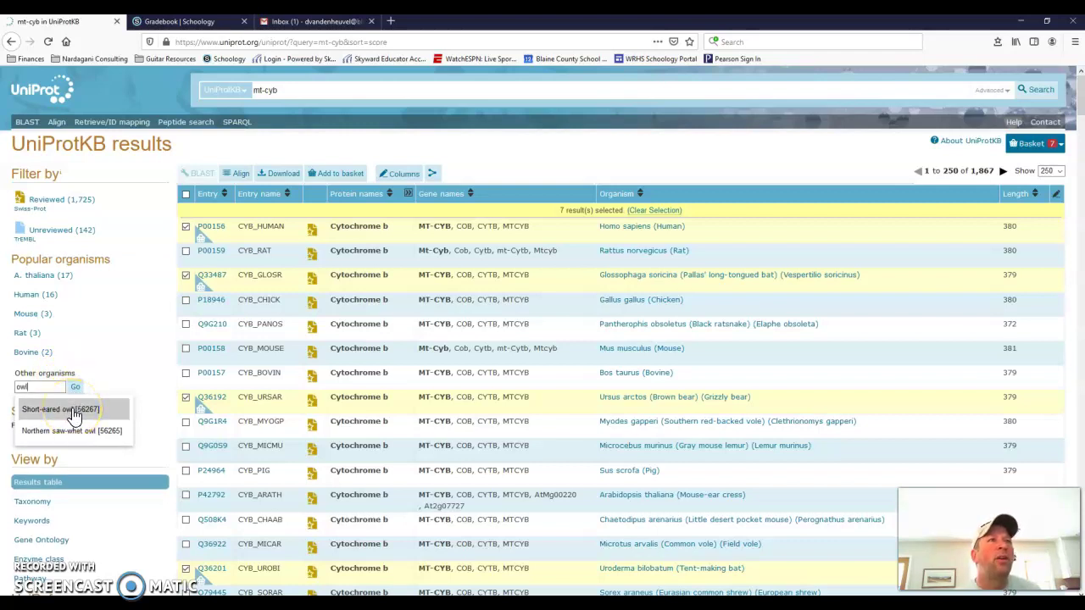
click(75, 413)
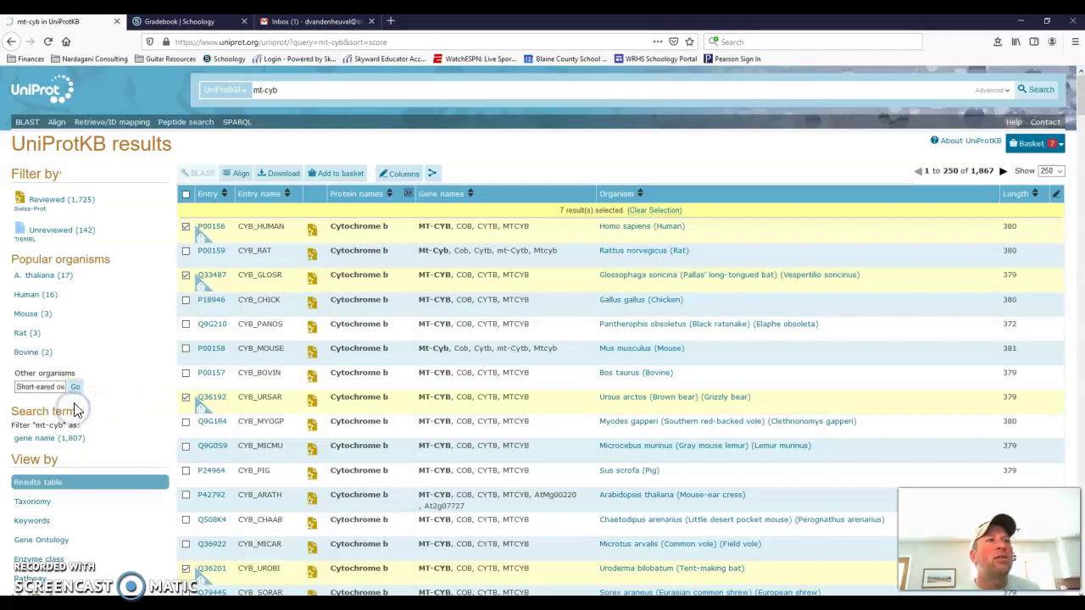
click(76, 388)
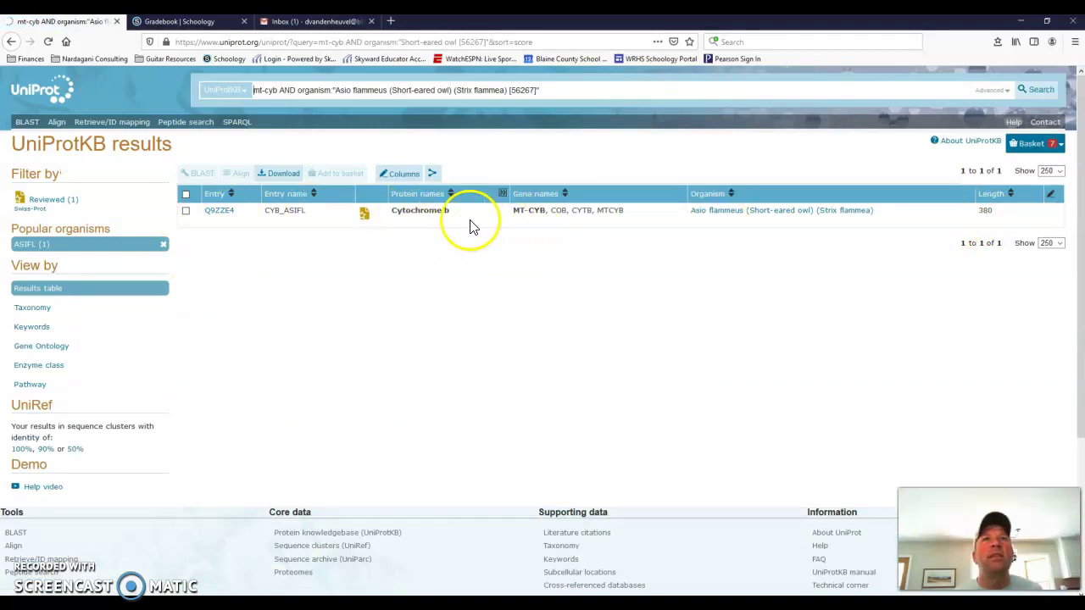
- Add the owl's Q9ZZE4 entry to the basket and clear the owl filter
click(186, 213)
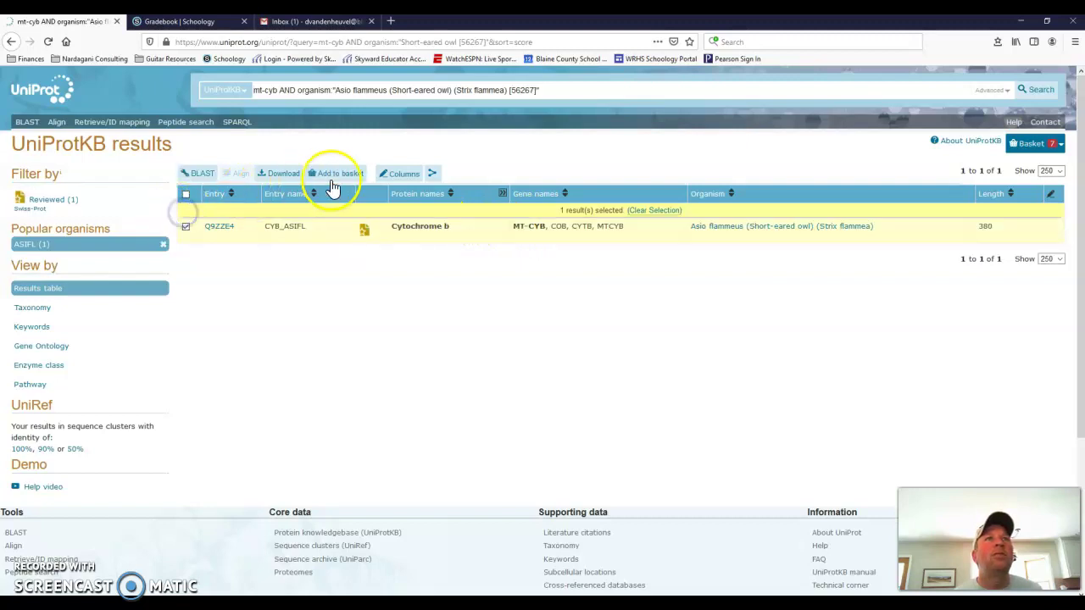
click(358, 173)
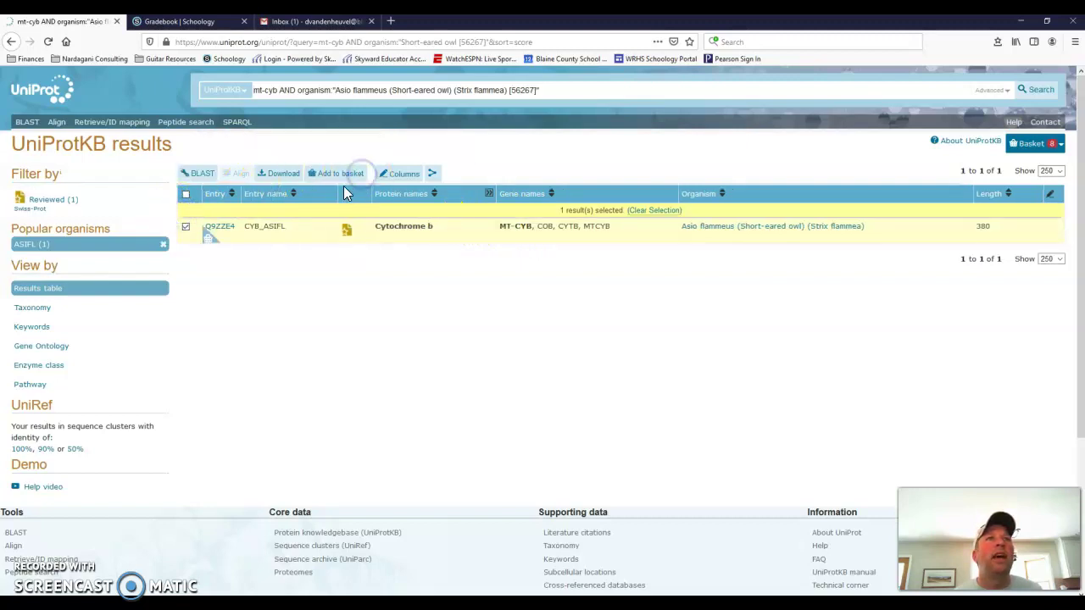
click(164, 244)
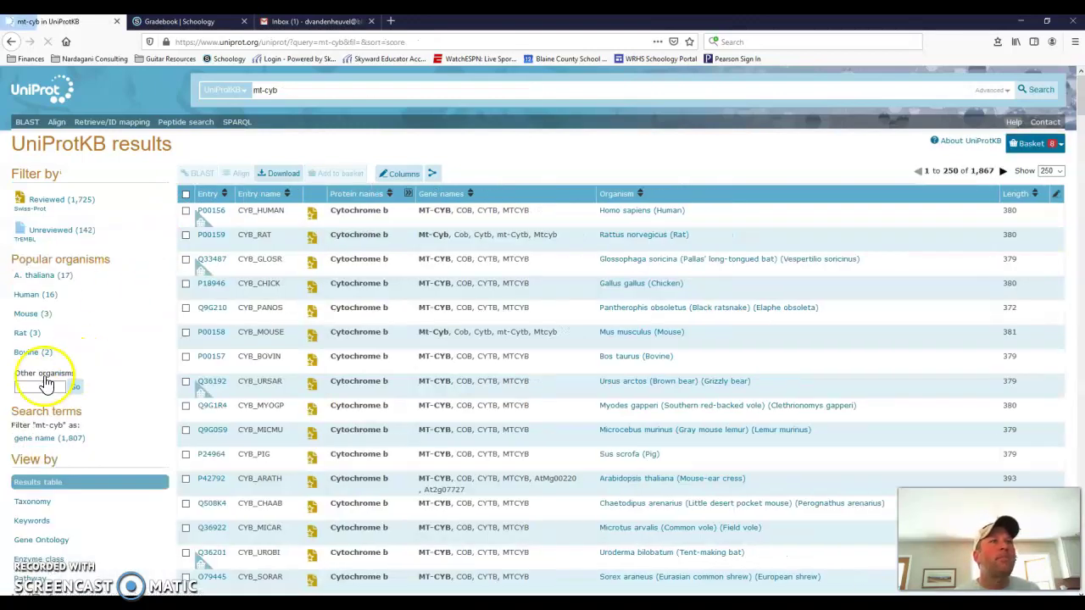
- Filter by Snow goose via the 'goos' search, leaving only CYB_ANSCE (Q31652)
click(40, 374)
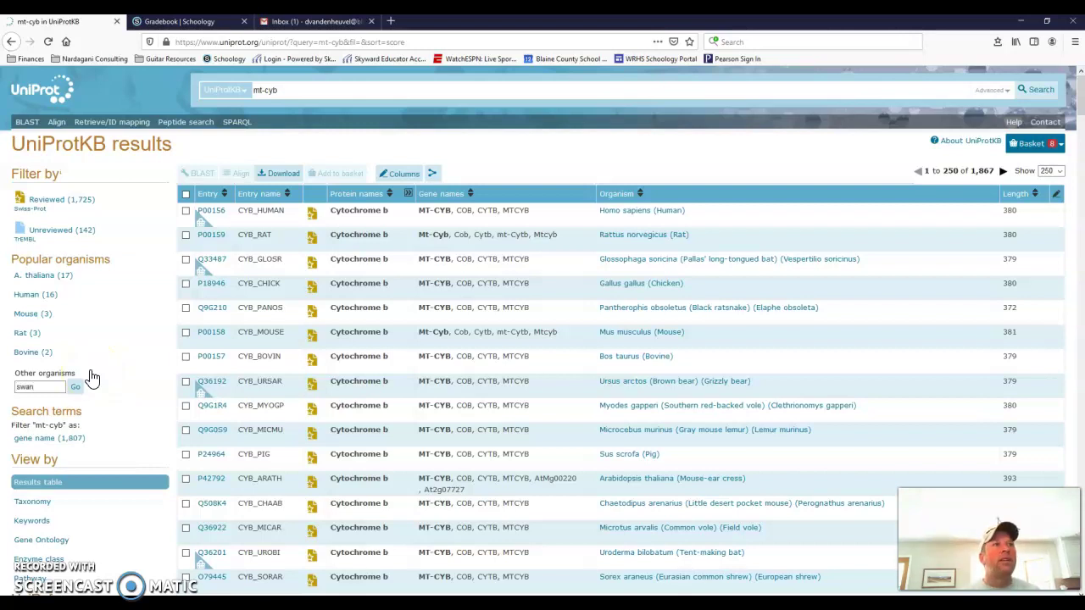
drag(34, 386, 4, 396)
text(goose)
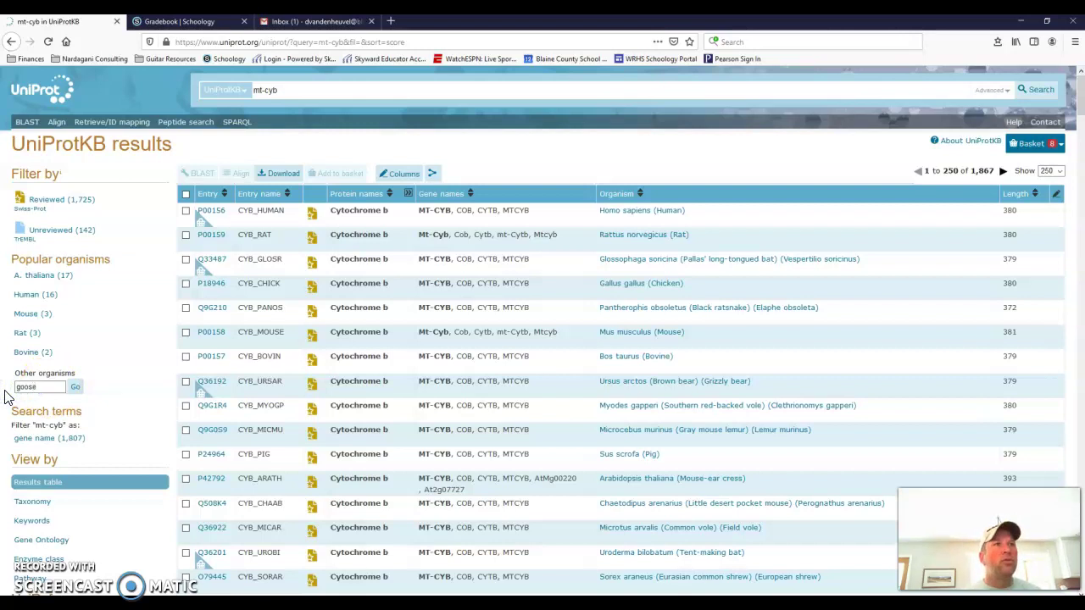
click(57, 428)
click(74, 388)
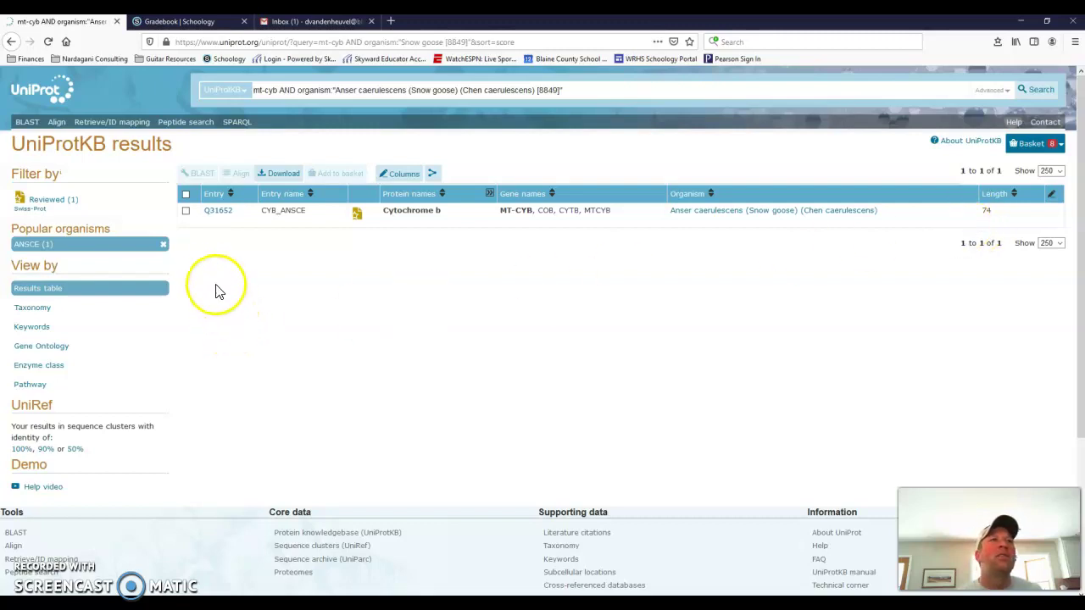
- Filter the full list to Lesser bird of paradise and add its CYB_PARMI (Q35516) entry to the basket
click(10, 43)
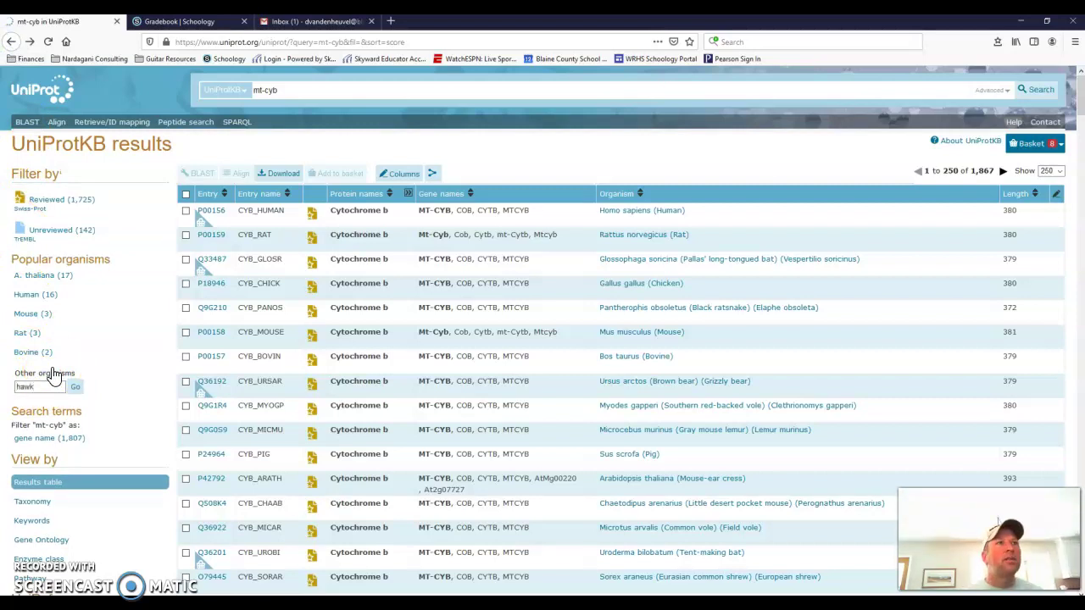
click(34, 388)
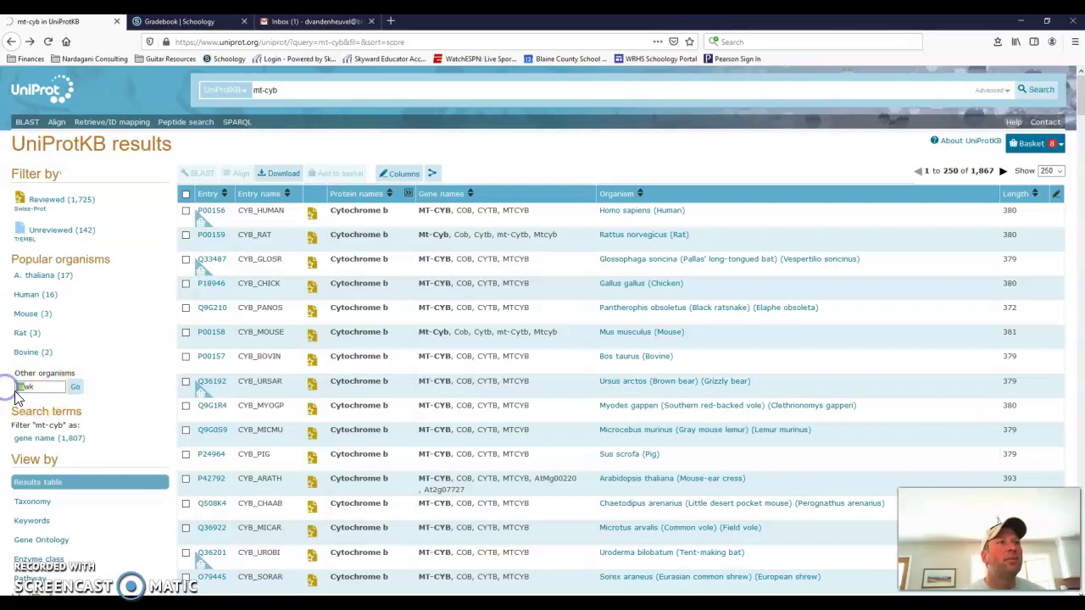
key(ctrl+a)
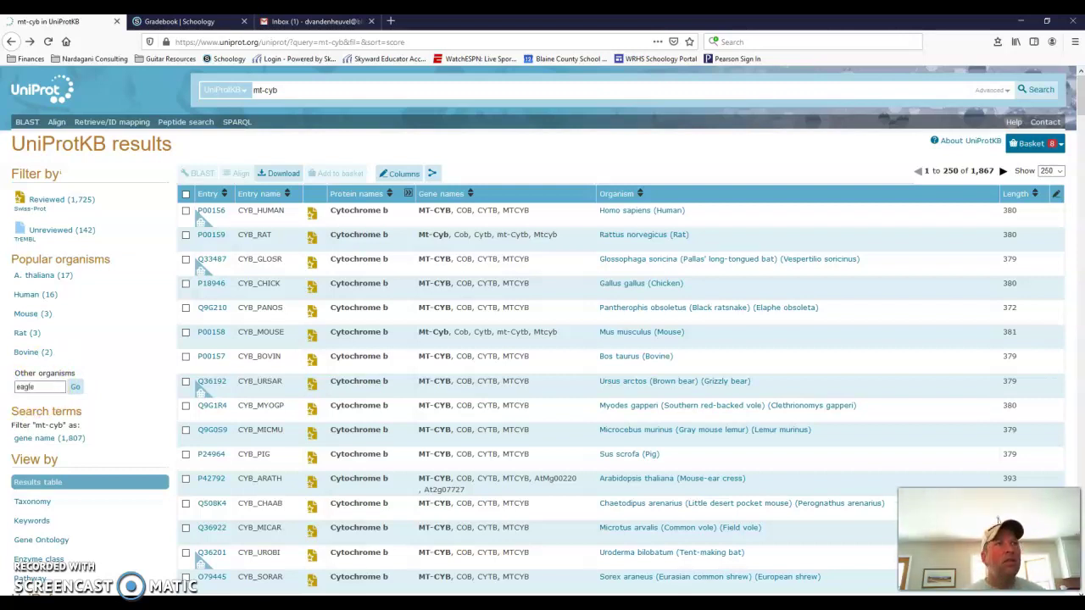
click(40, 386)
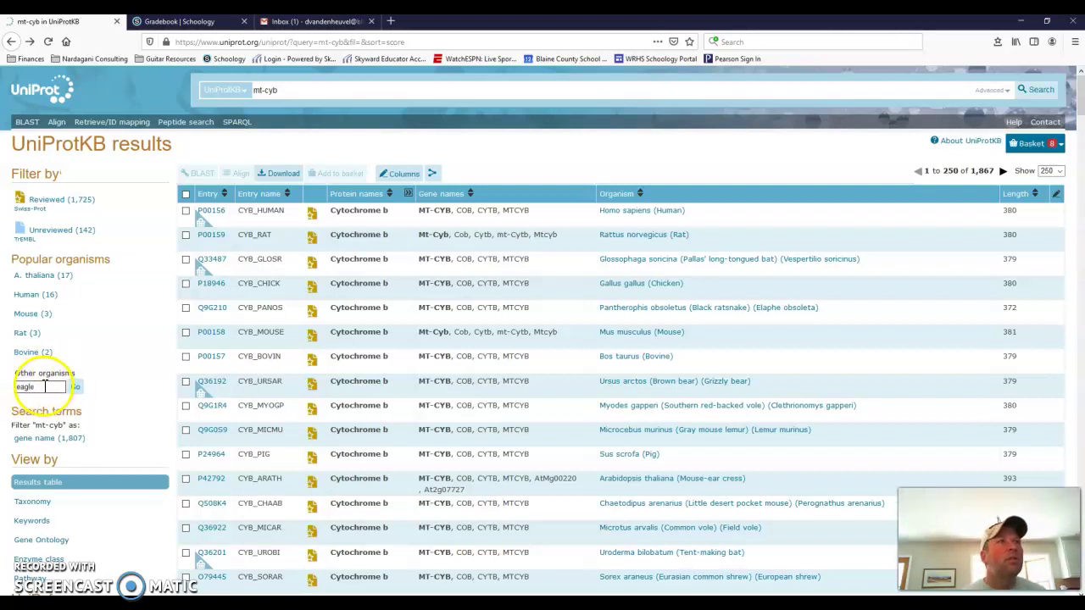
drag(45, 386, 9, 390)
text(bird)
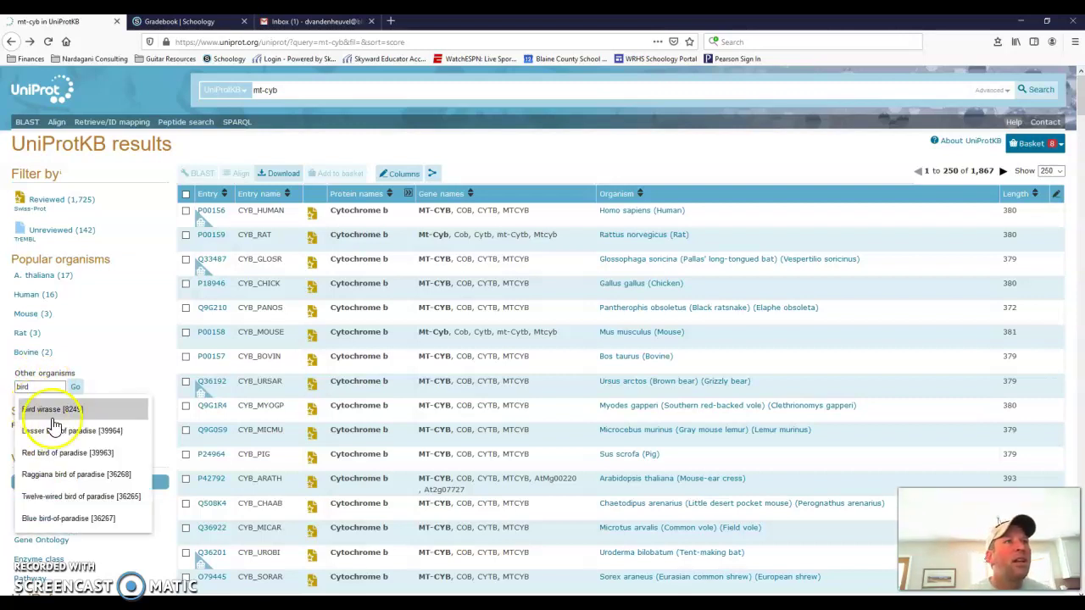
click(65, 437)
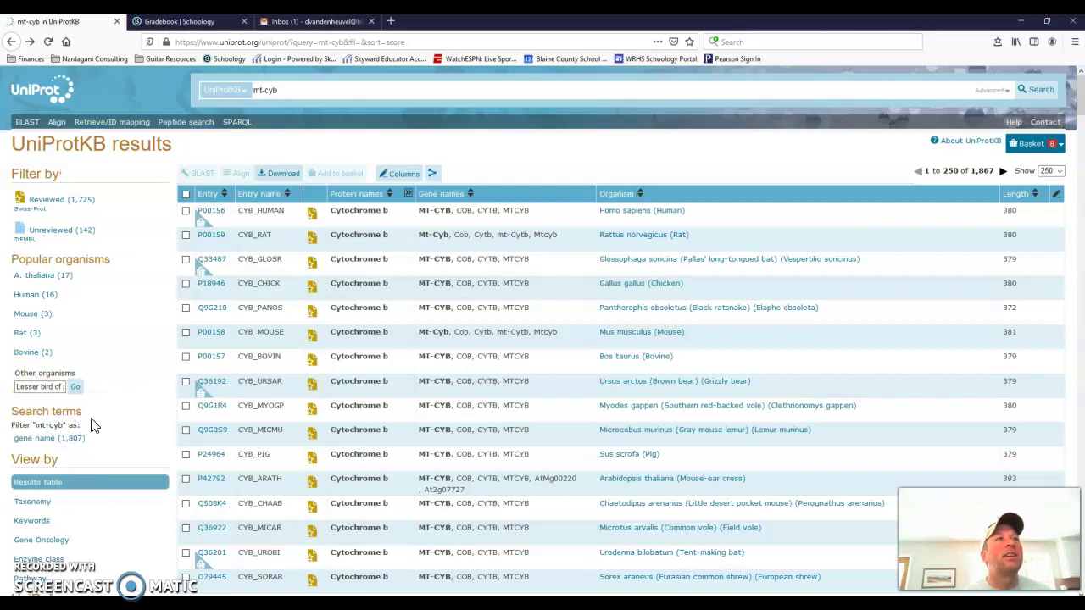
click(77, 388)
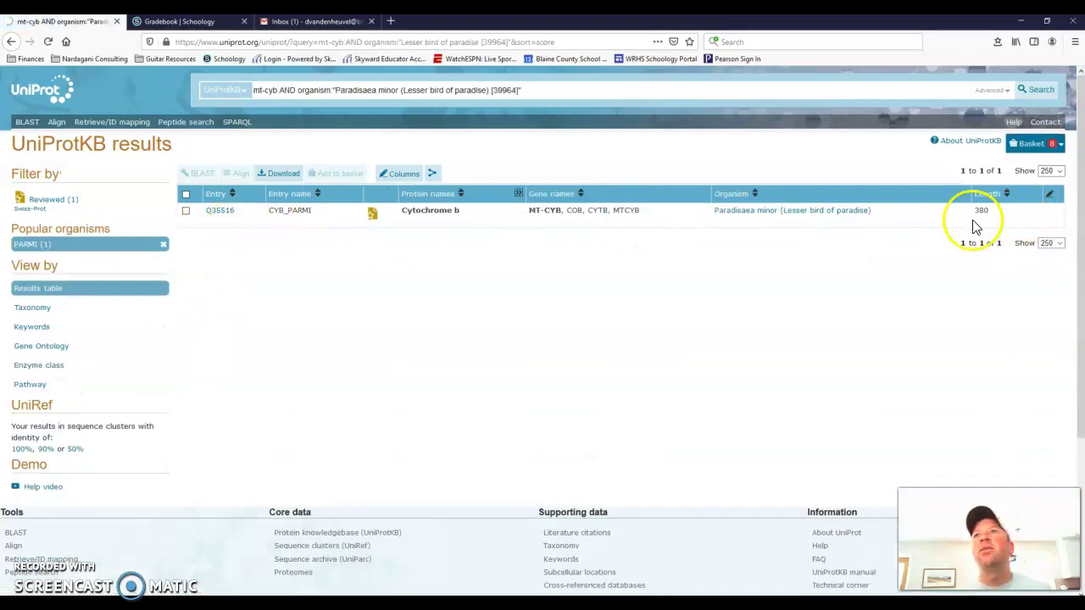
click(185, 209)
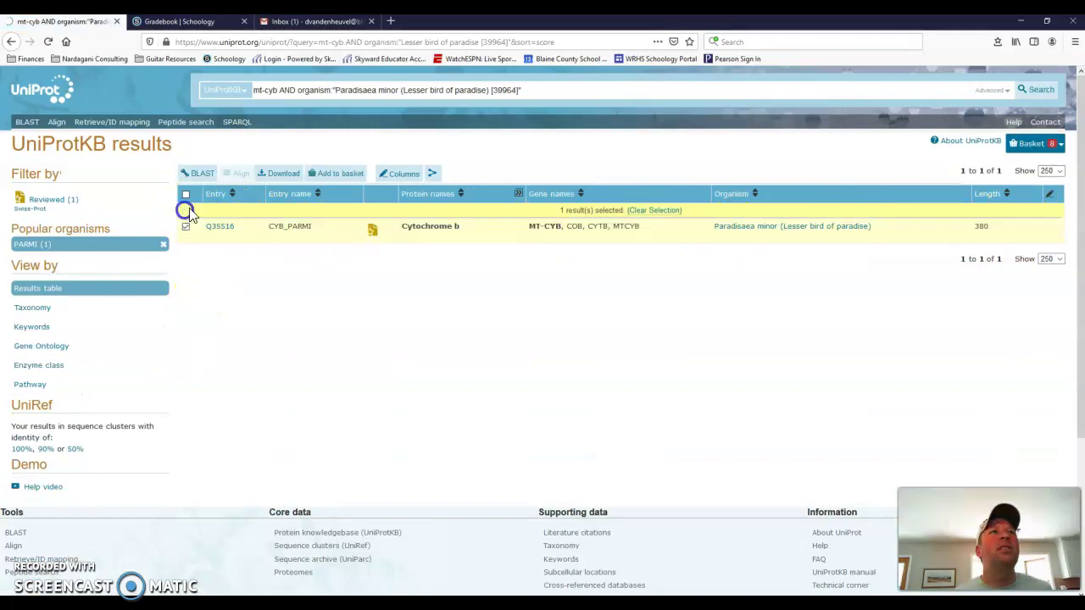
click(338, 173)
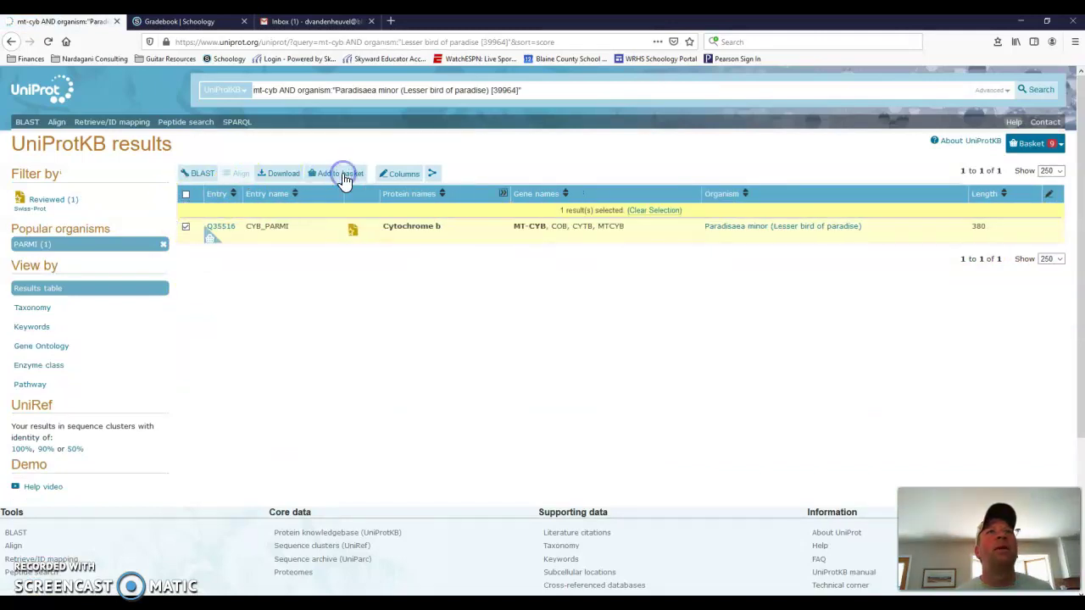
- Open the basket and show its nine cytochrome b entries in Full View as a results list
click(1053, 145)
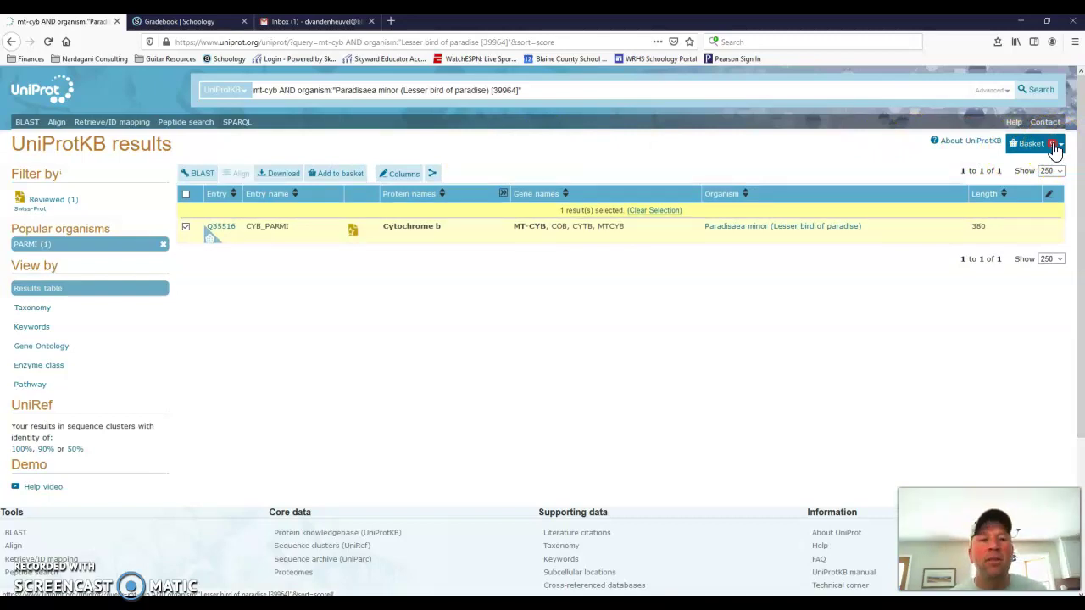
click(1054, 146)
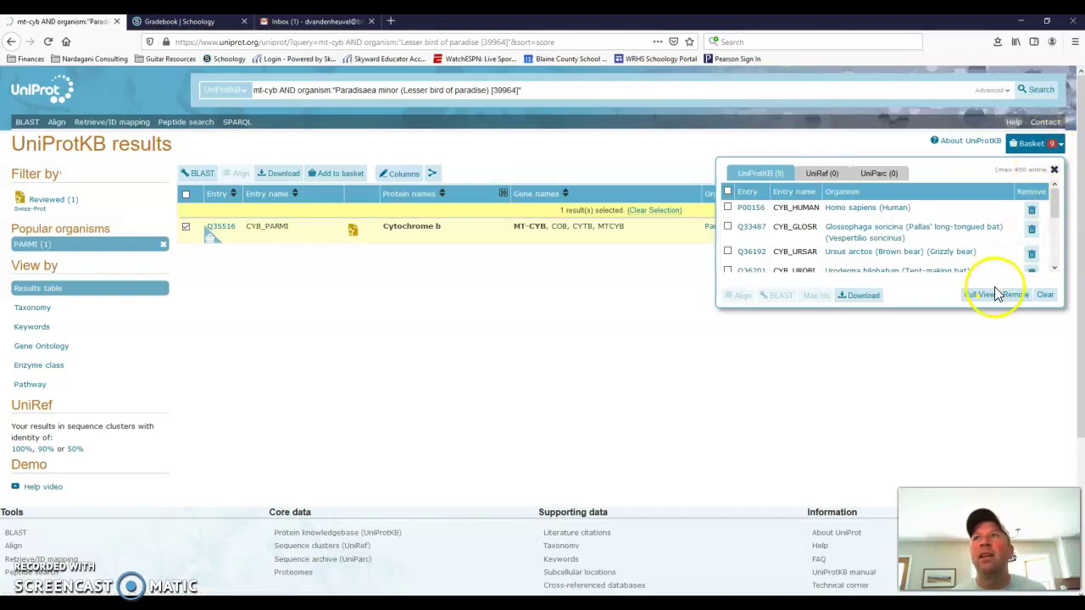
click(981, 298)
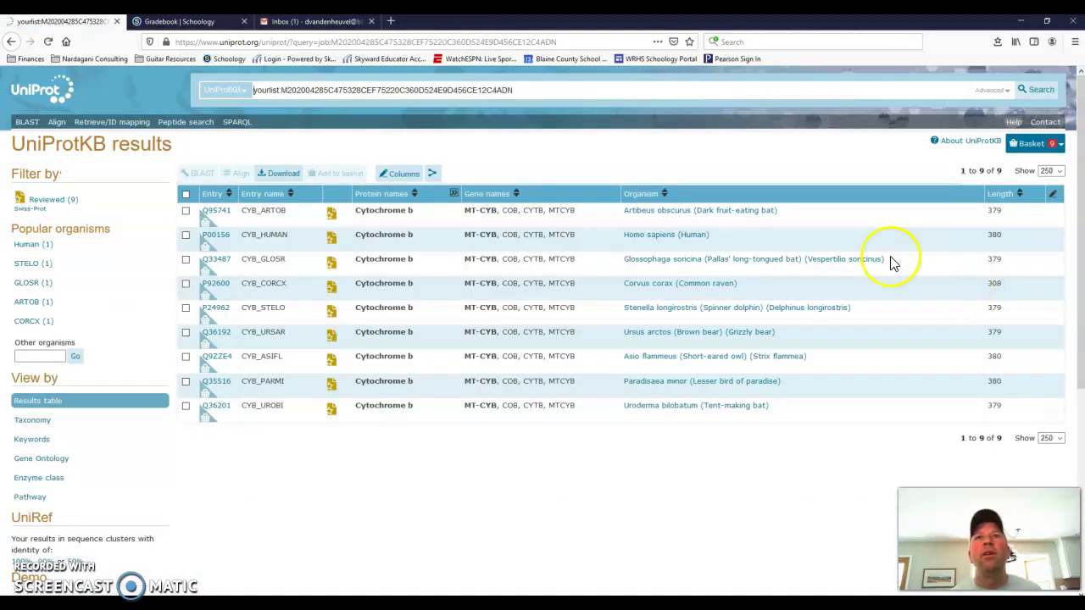
- Select all nine basket entries and run a Clustal Omega alignment on them
click(186, 197)
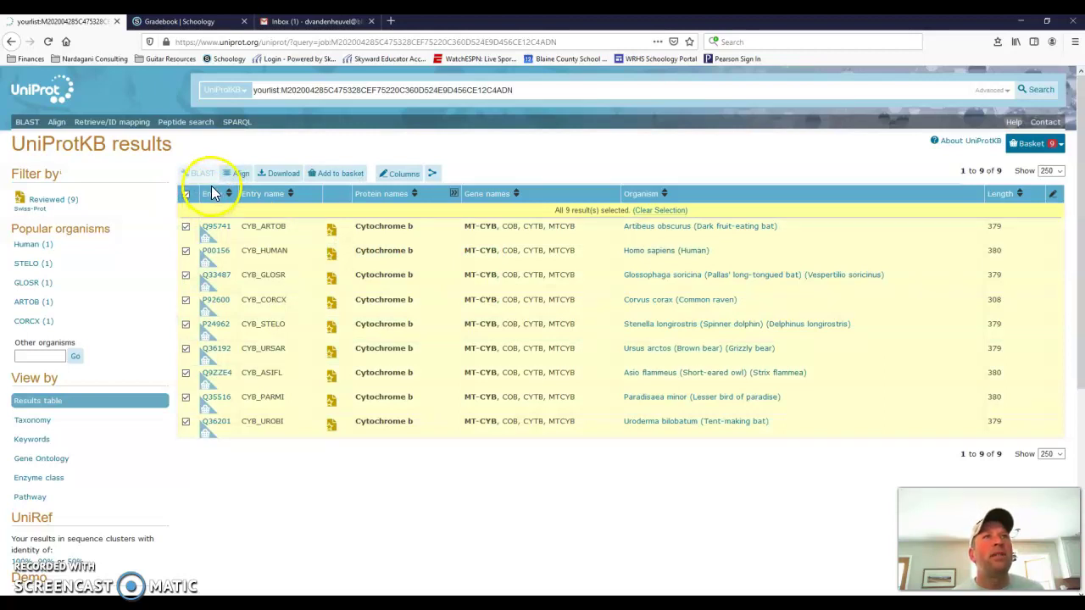
click(236, 174)
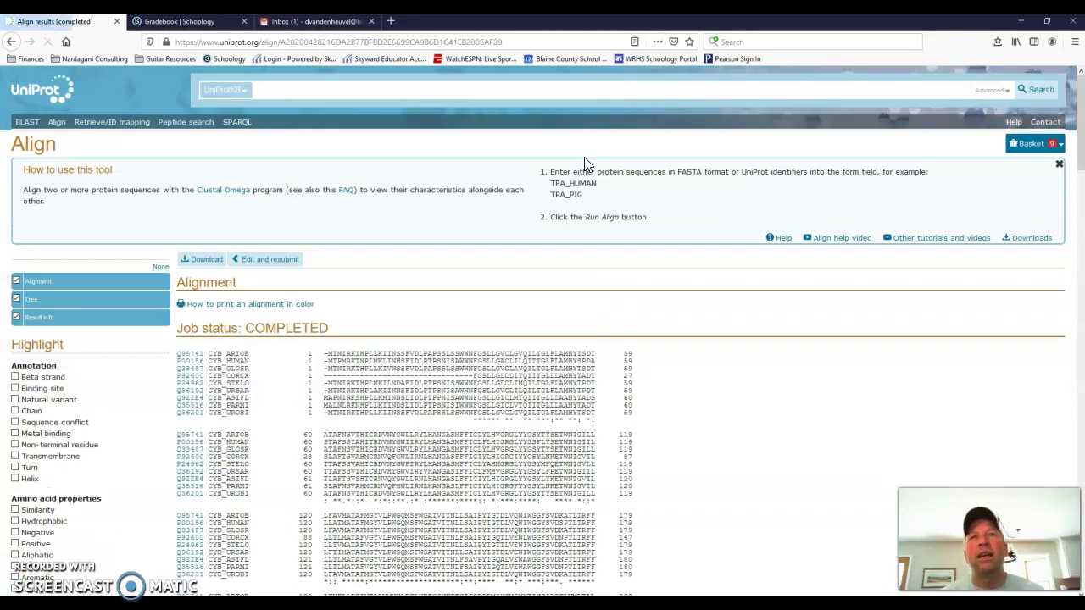
scroll(630, 262, down, 3)
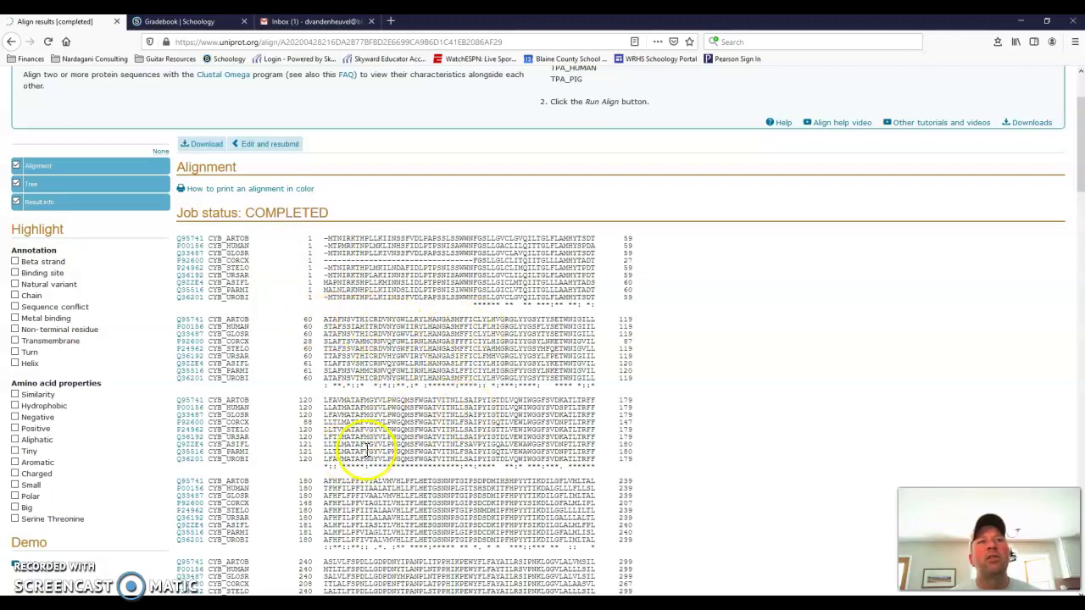
scroll(363, 447, down, 3)
scroll(390, 410, up, 5)
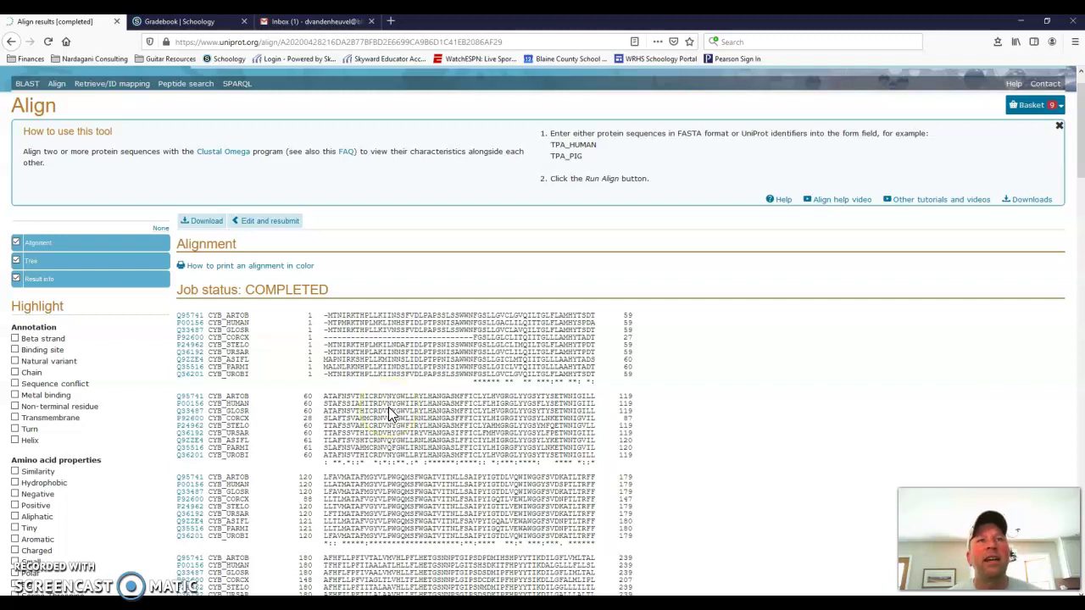
- Scroll below the alignment to the tree of the nine cytochrome b sequences
scroll(390, 410, down, 10)
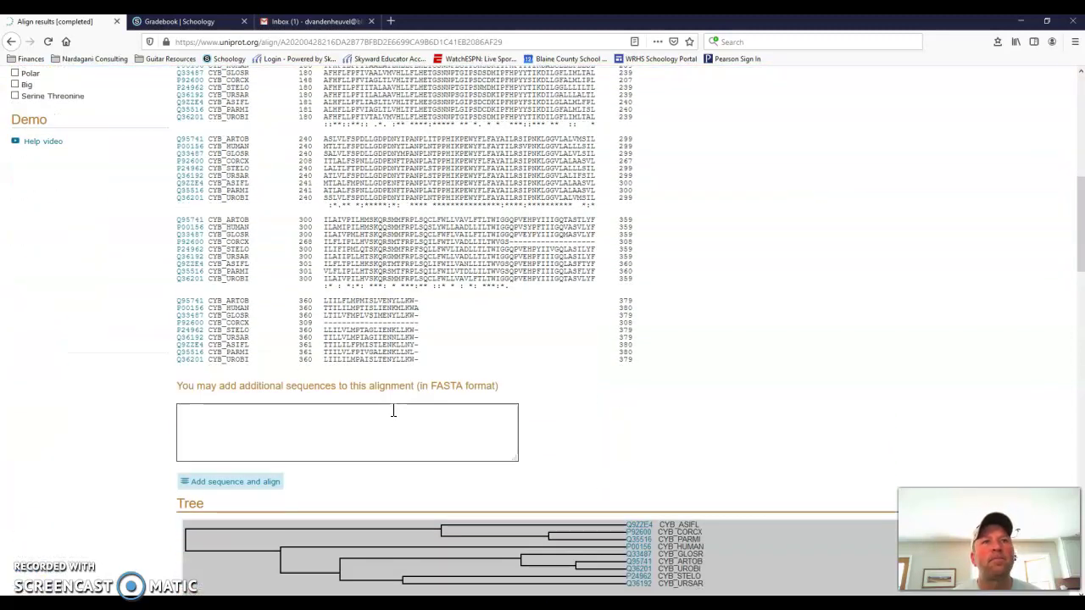
scroll(393, 411, down, 5)
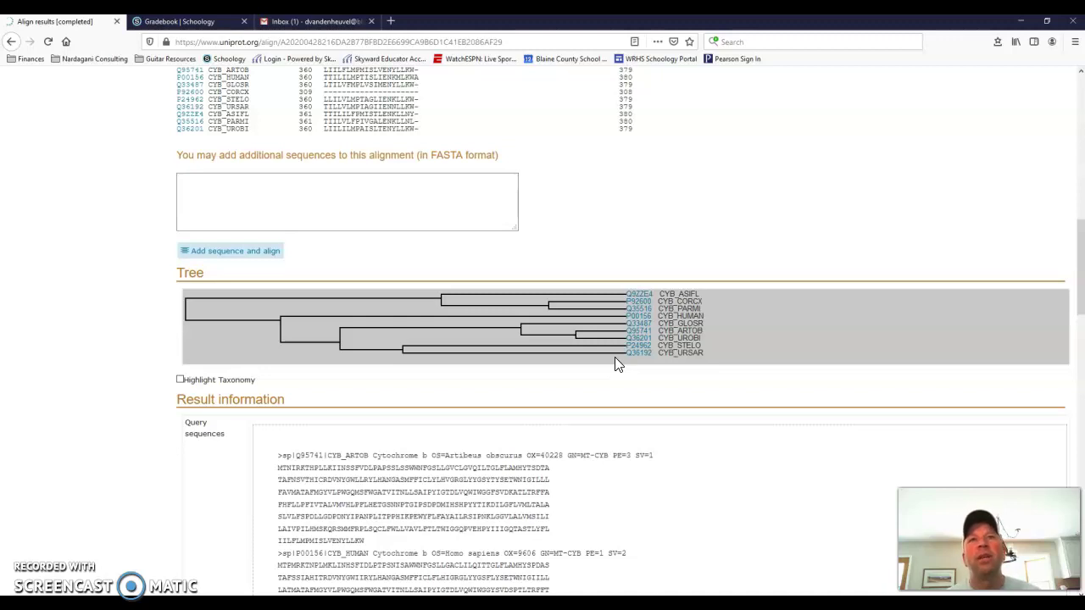
click(405, 351)
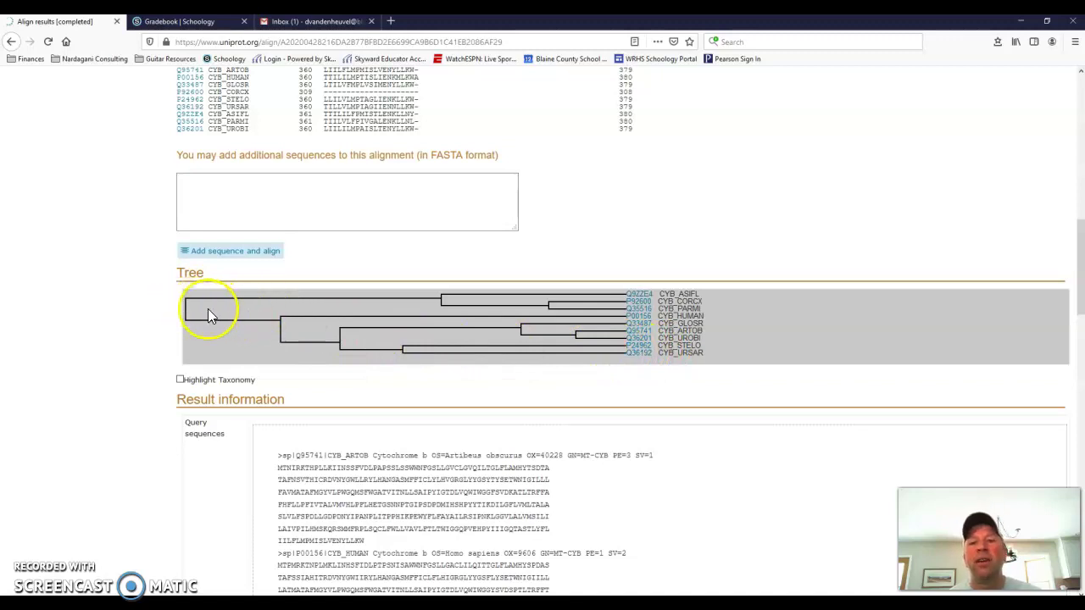
- Highlight the all-species alignment's 50.394% identity in Result information, then move on to the entry table
scroll(520, 363, down, 5)
scroll(546, 360, down, 15)
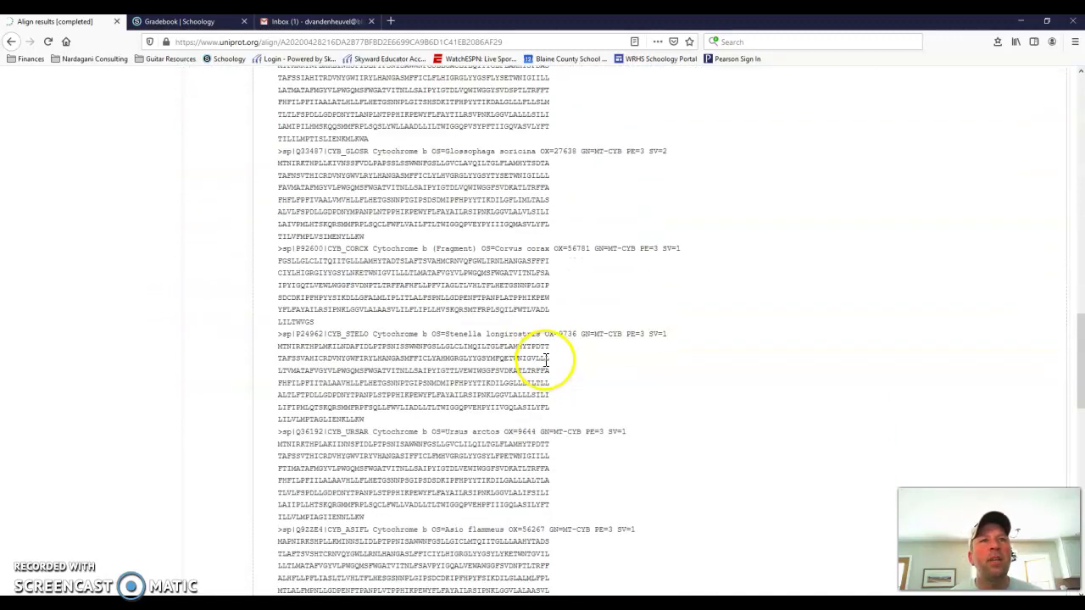
scroll(542, 354, down, 7)
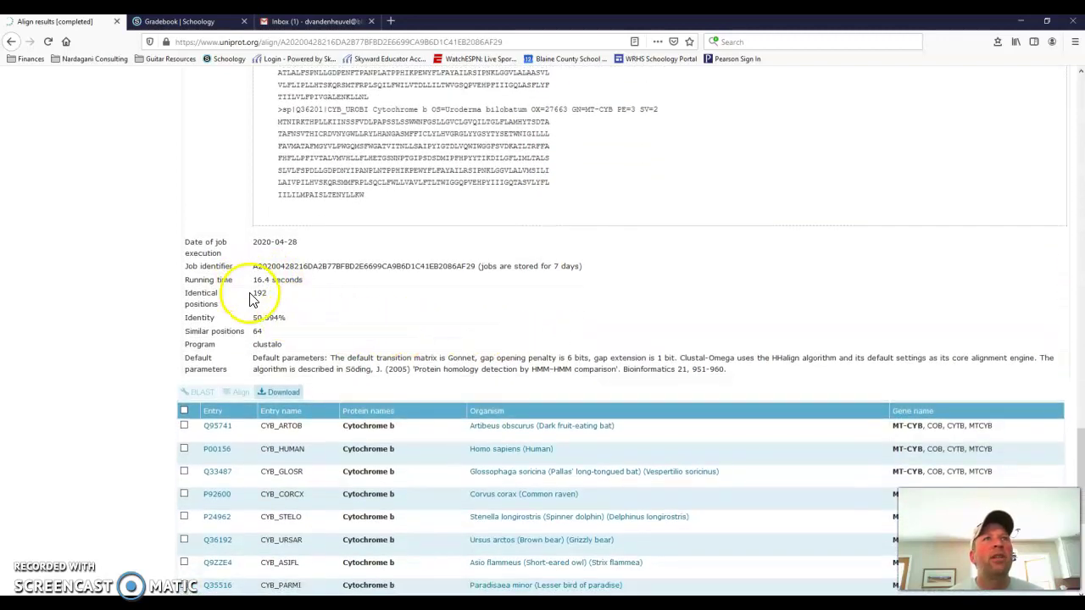
click(218, 321)
drag(218, 321, 144, 315)
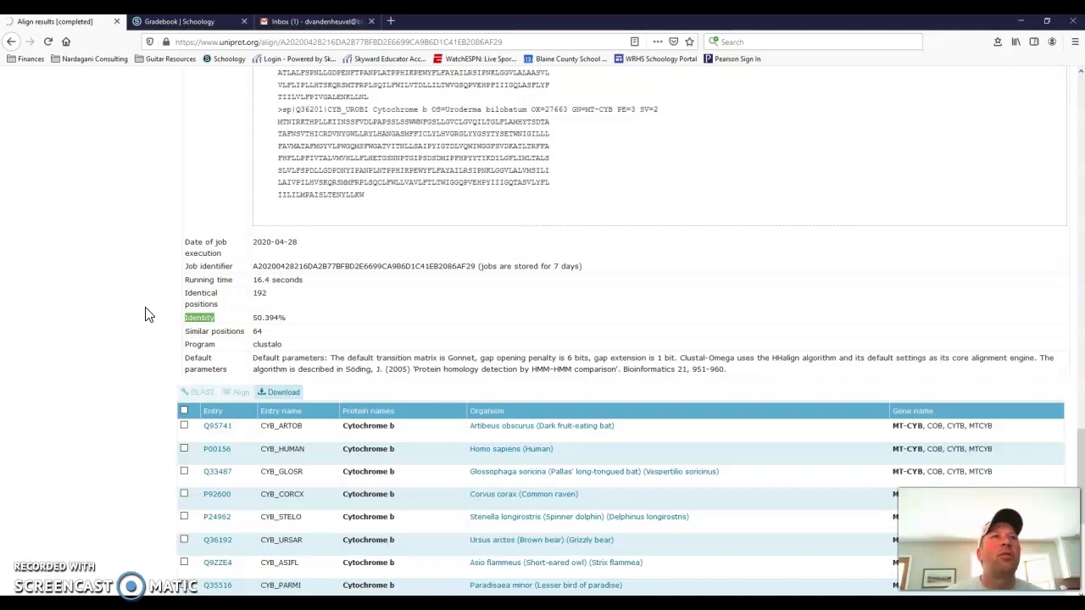
click(133, 332)
scroll(136, 335, down, 3)
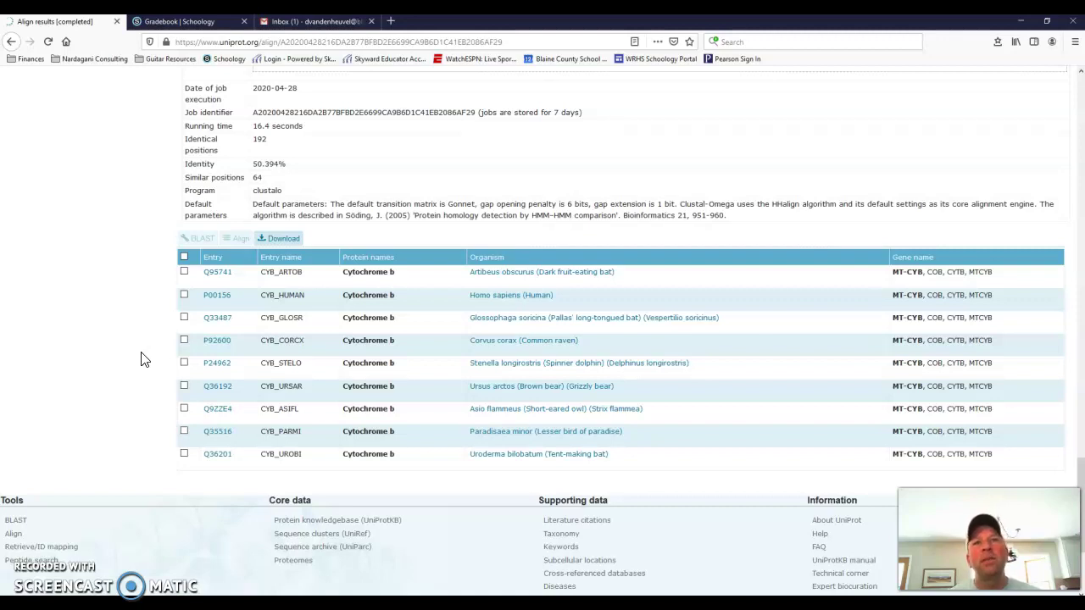
- Select the tent-making, long-tongued and fruit-eating bats (Q36201, Q33487, Q95741) and align them
click(185, 455)
click(184, 455)
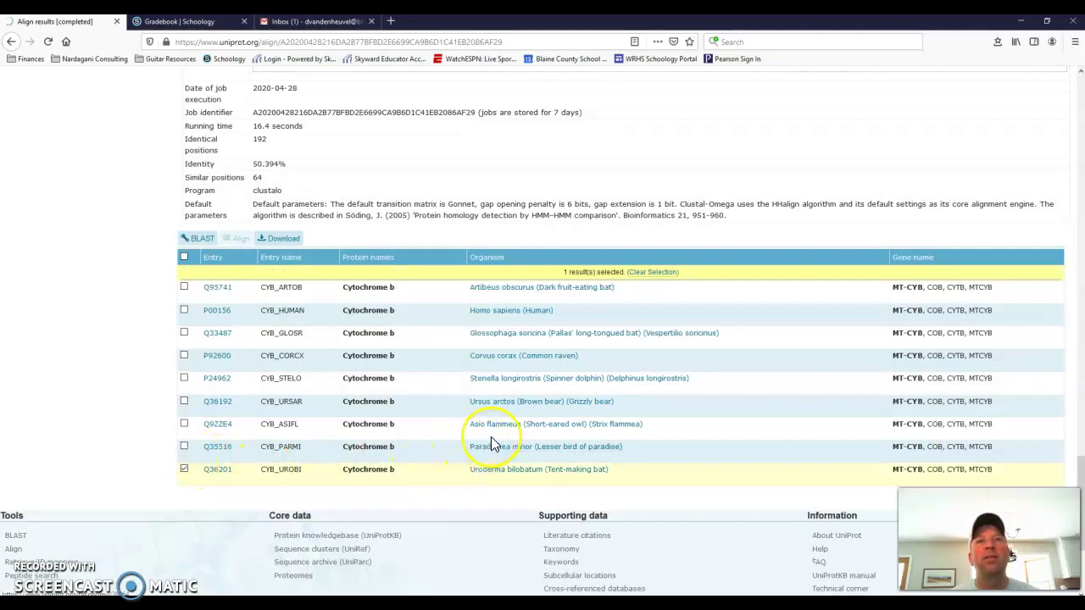
click(183, 333)
click(184, 288)
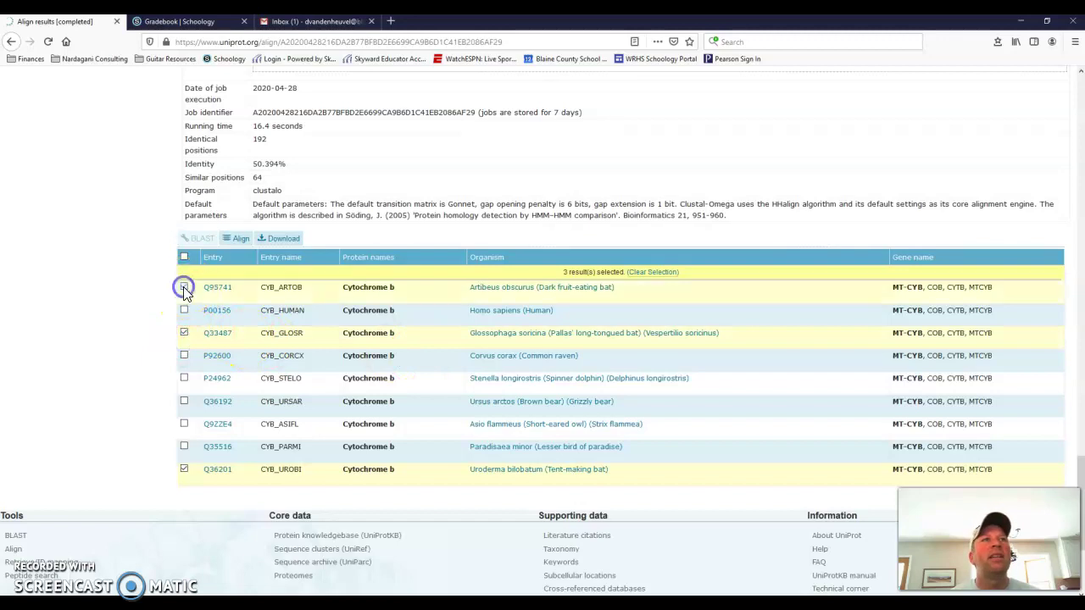
click(241, 241)
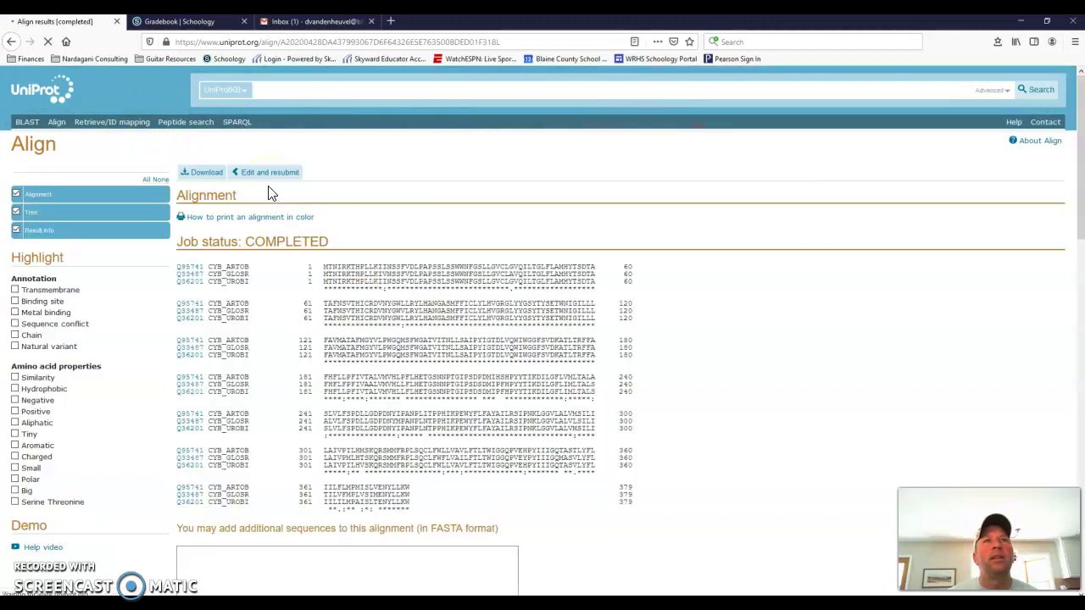
- Review the bats-only tree, highlight its 92.348% identity, and go back to the all-species results
scroll(516, 354, down, 5)
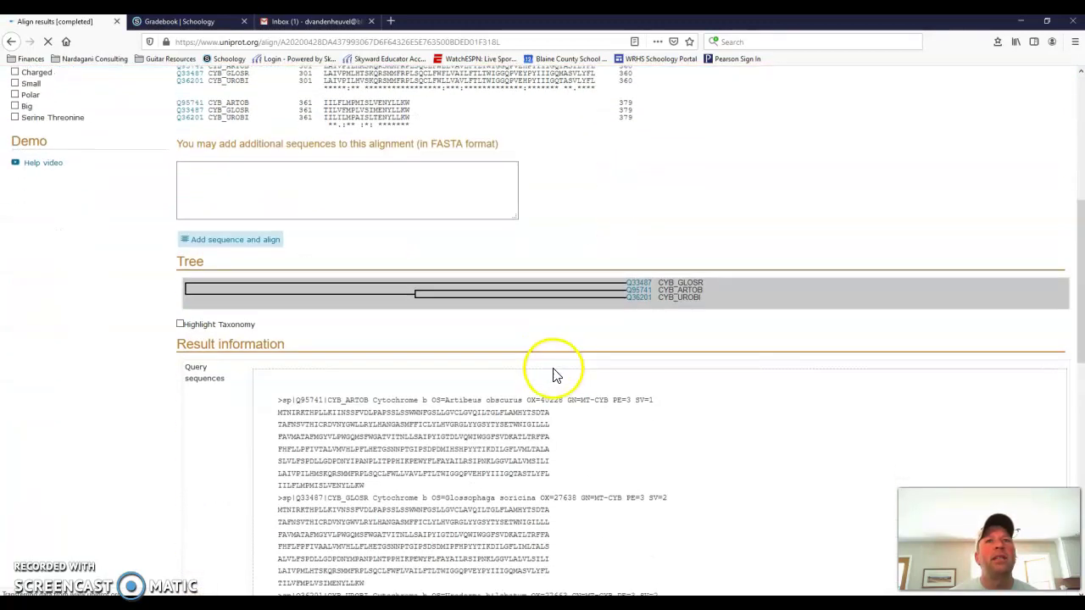
scroll(520, 360, down, 5)
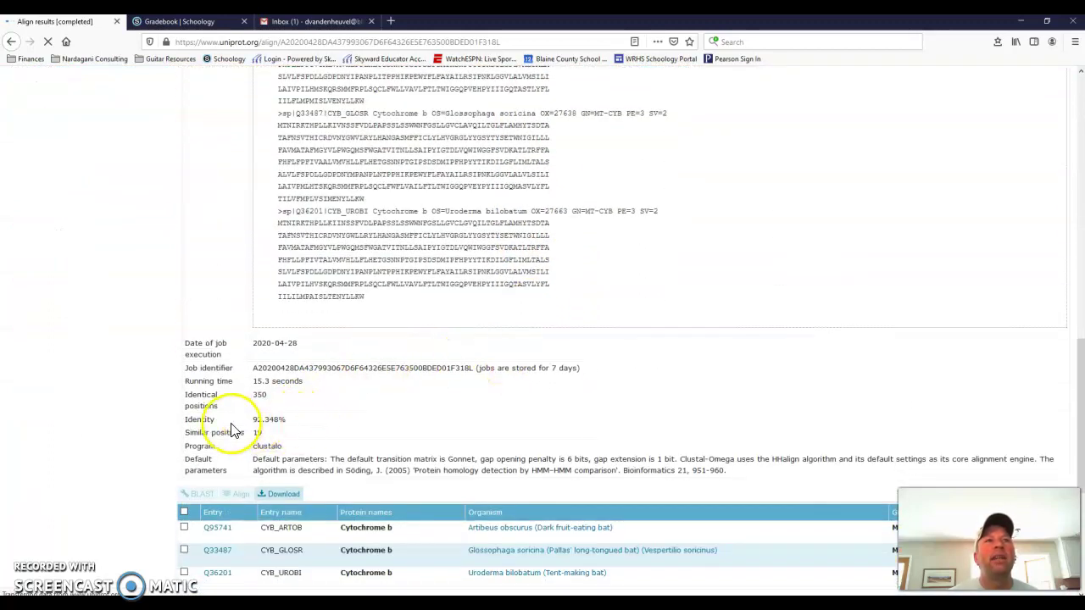
mouse_move(184, 421)
mouse_down()
mouse_move(159, 424)
mouse_move(219, 428)
mouse_move(188, 428)
mouse_up()
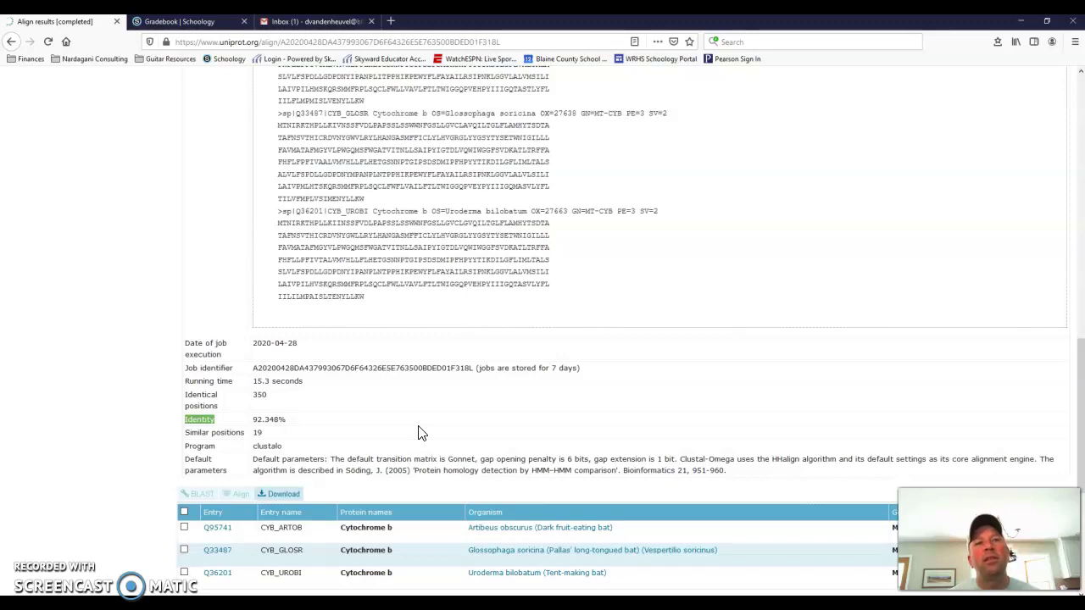
click(11, 41)
- Add human P00156, spinner dolphin P24962 and brown bear Q36192 to the bats and align all six
scroll(475, 441, down, 5)
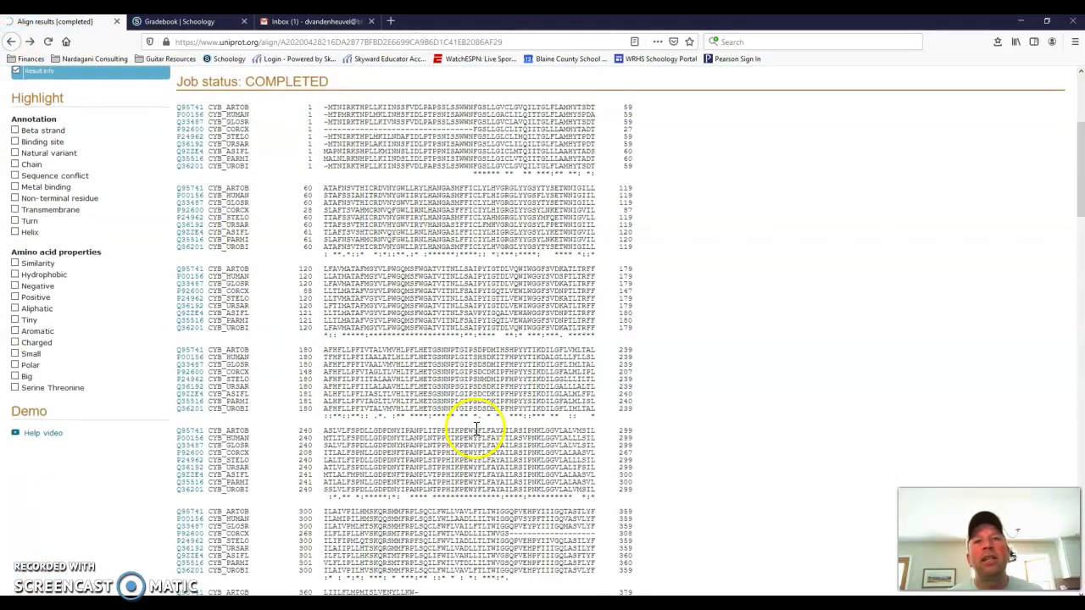
scroll(474, 430, down, 15)
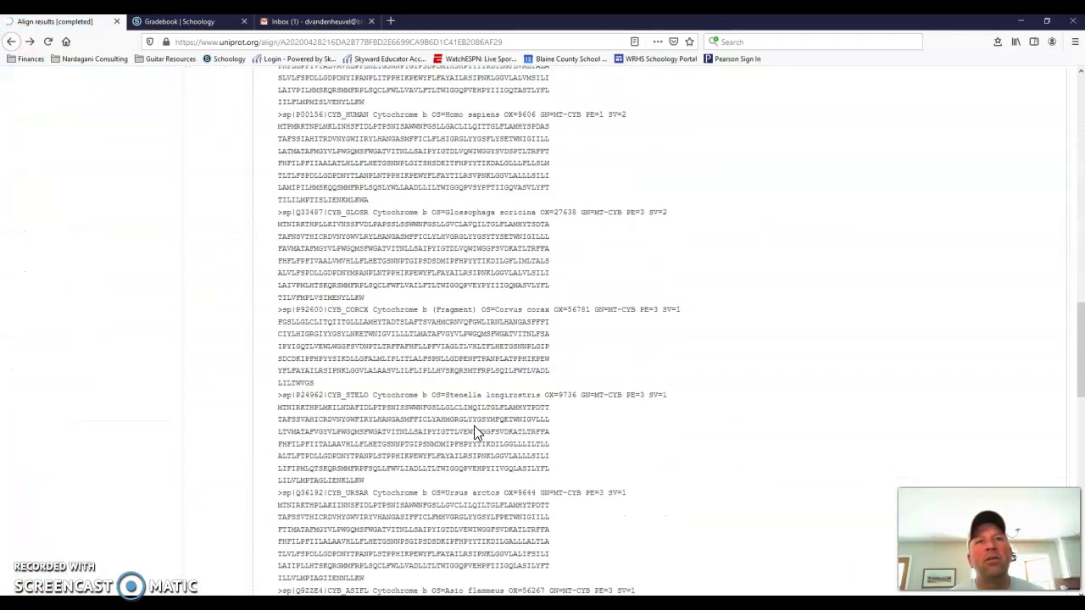
scroll(474, 429, down, 10)
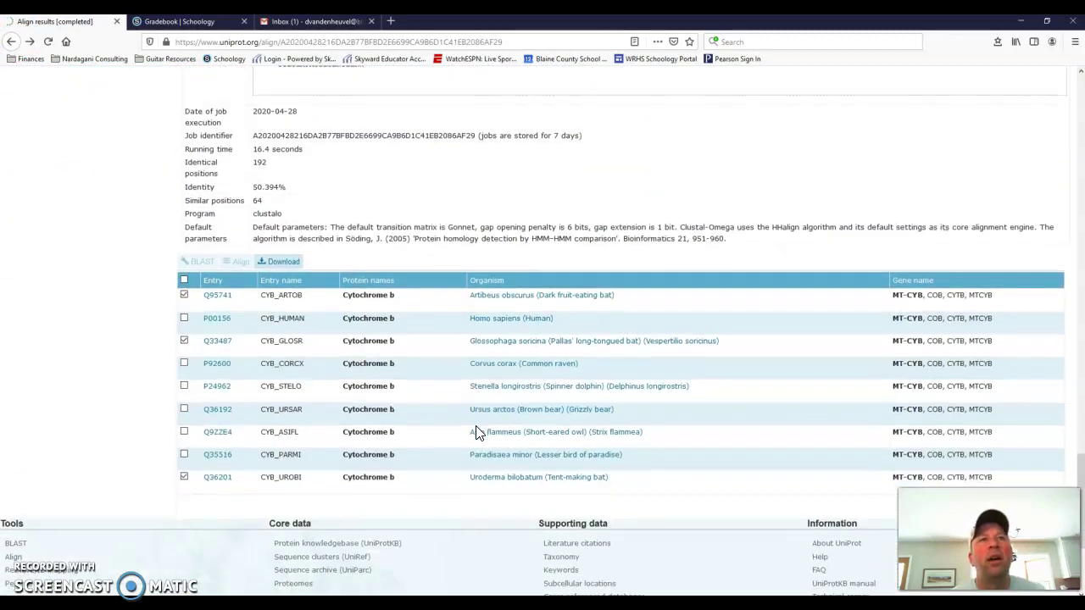
click(184, 295)
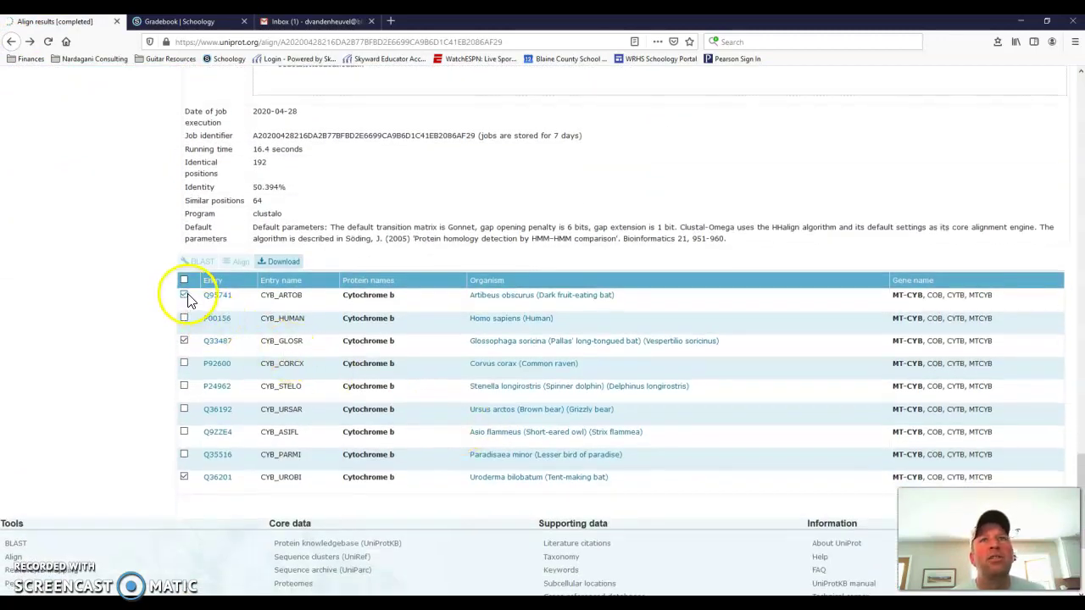
click(184, 319)
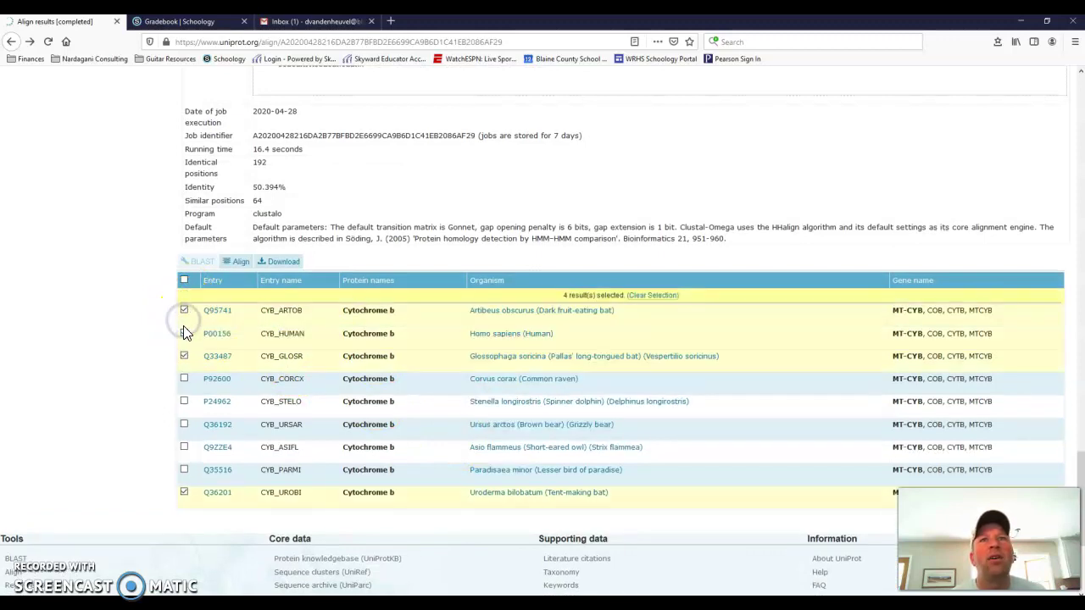
click(184, 401)
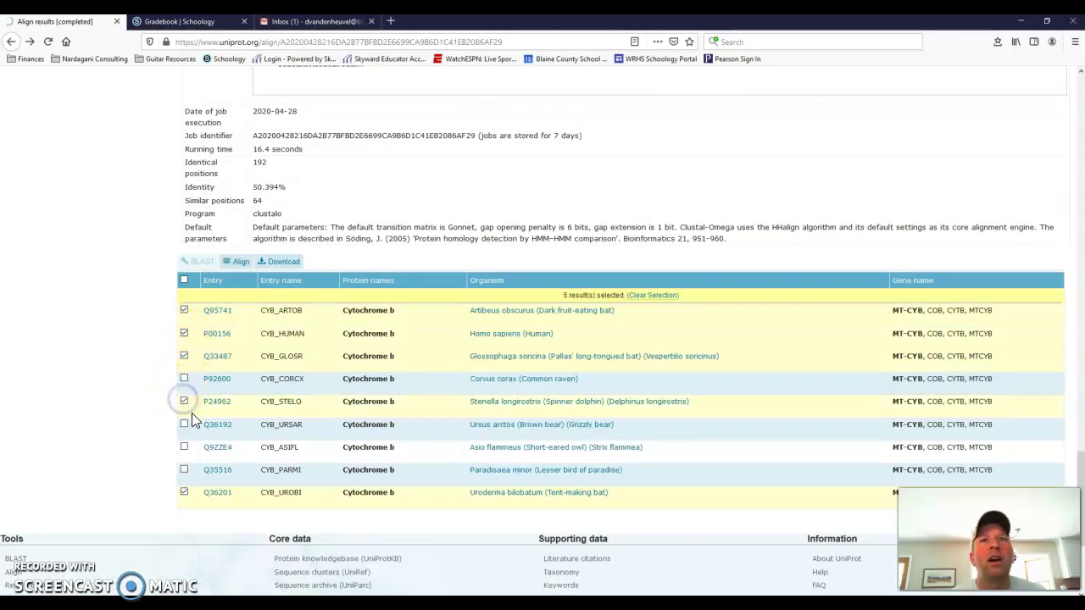
click(184, 424)
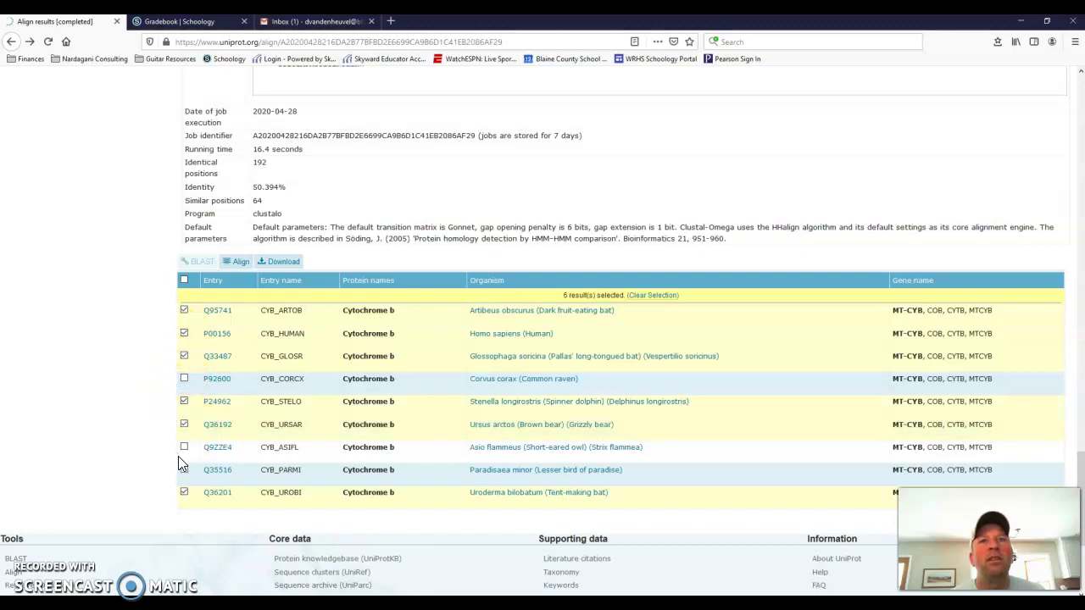
click(240, 263)
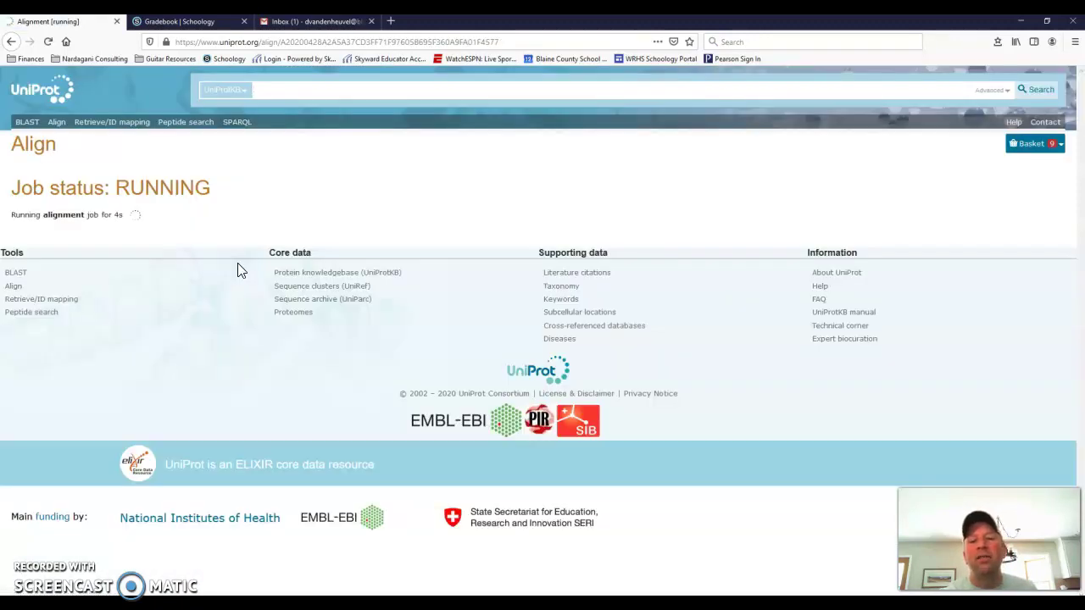
click(219, 280)
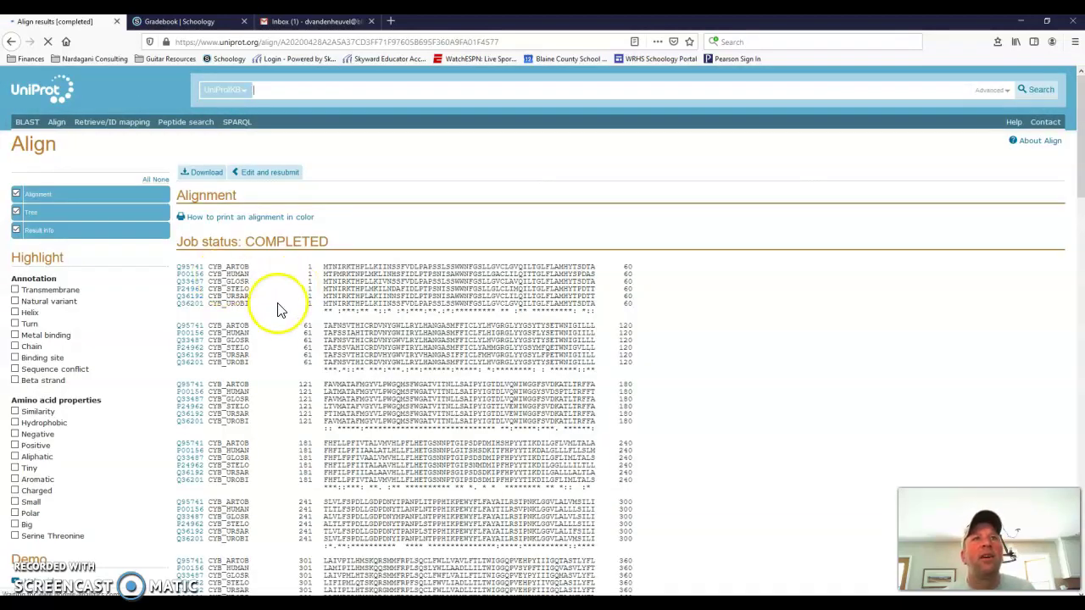
- Review the six-mammal tree, highlight its 68.947% identity, and go back to the earlier results
scroll(383, 362, down, 2)
scroll(383, 363, down, 10)
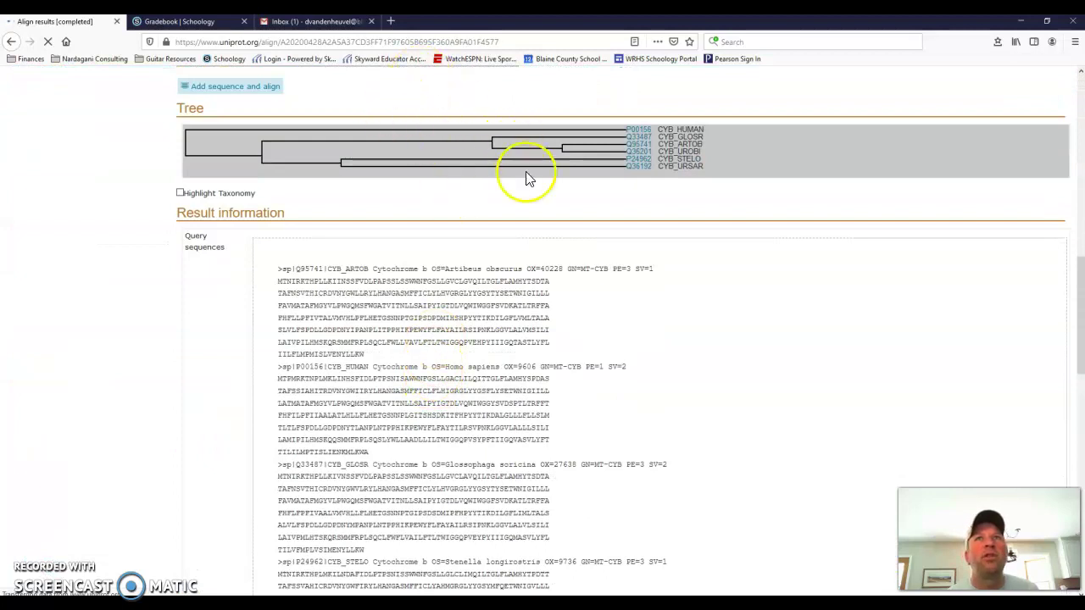
scroll(538, 229, down, 5)
scroll(547, 280, up, 6)
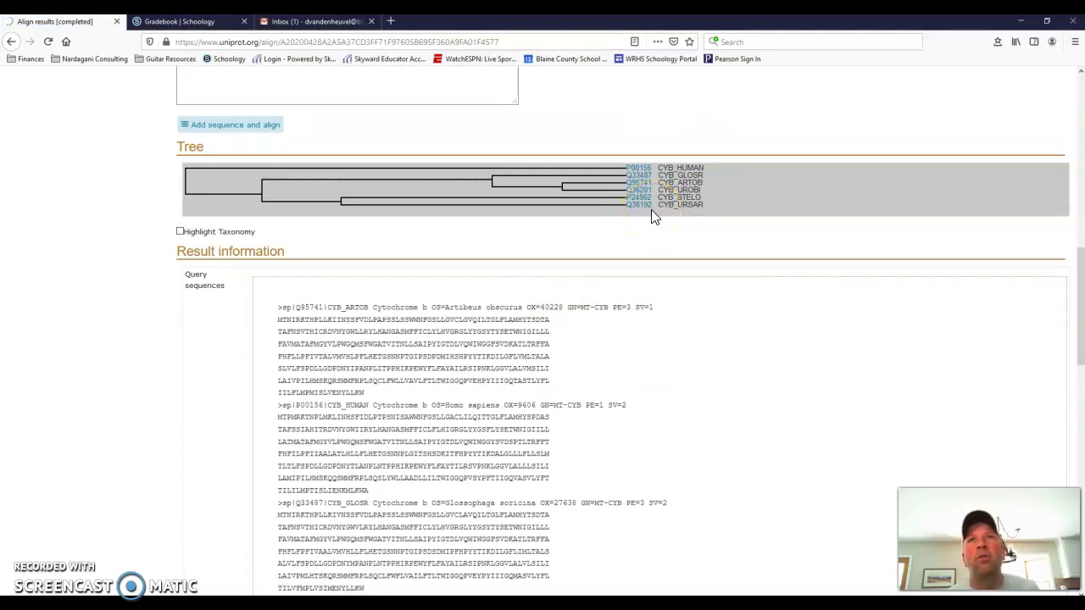
scroll(651, 339, down, 2)
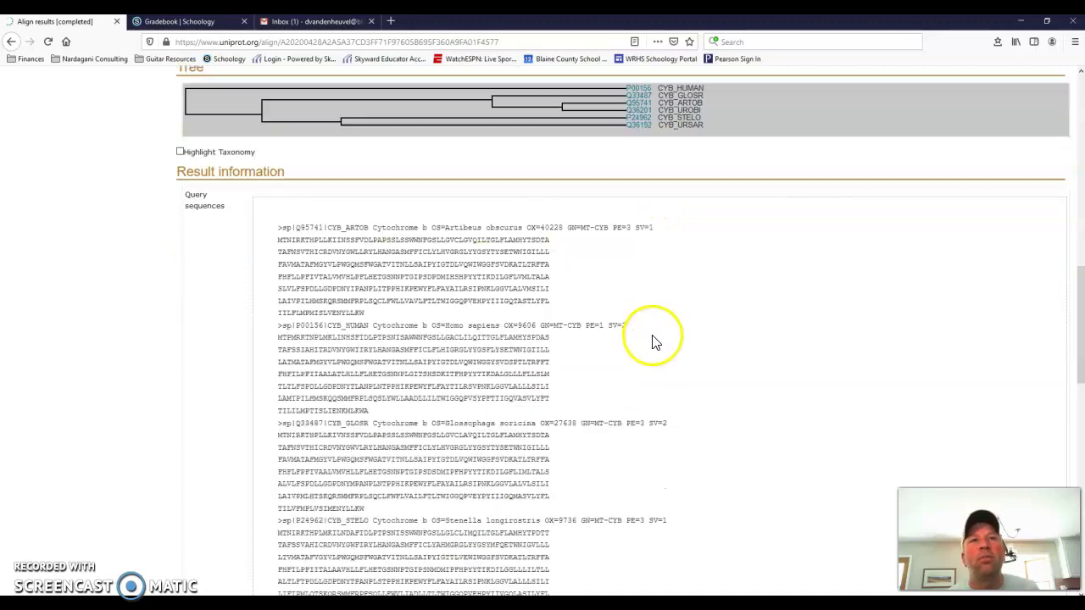
scroll(651, 343, down, 10)
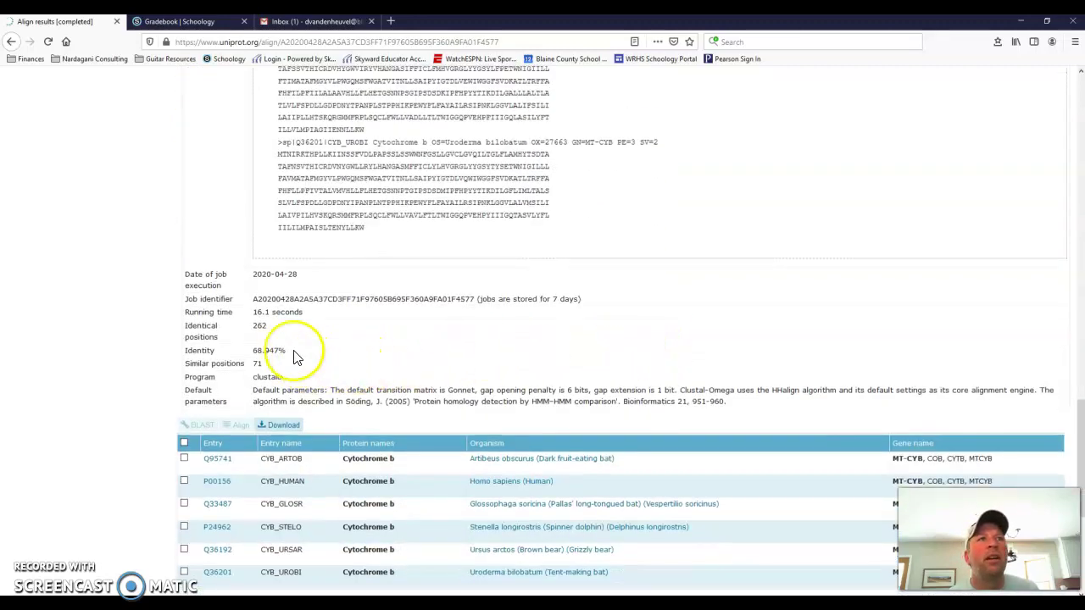
drag(292, 351, 253, 351)
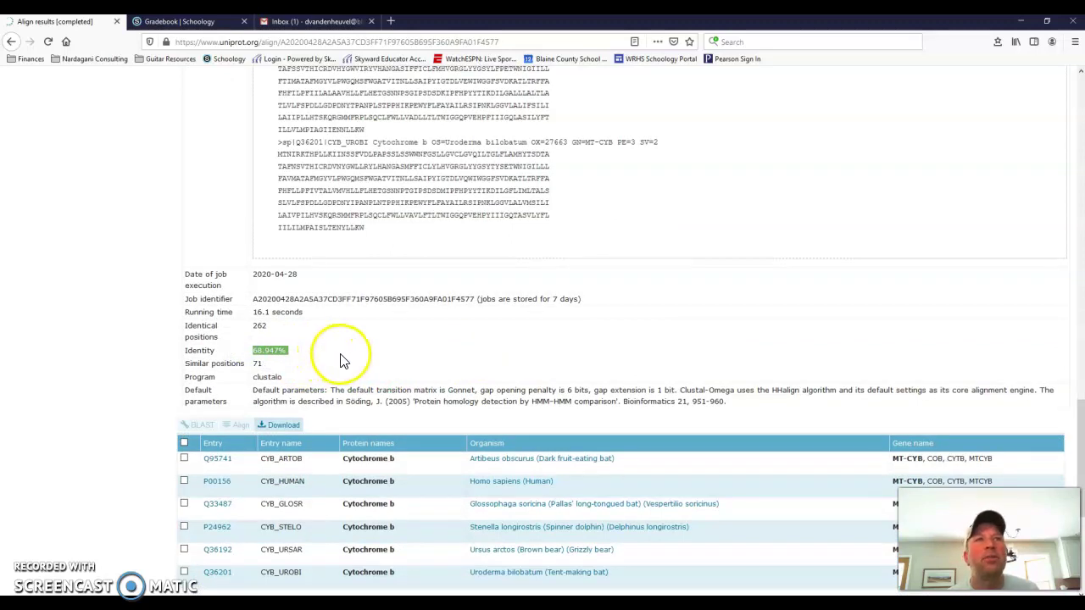
click(11, 43)
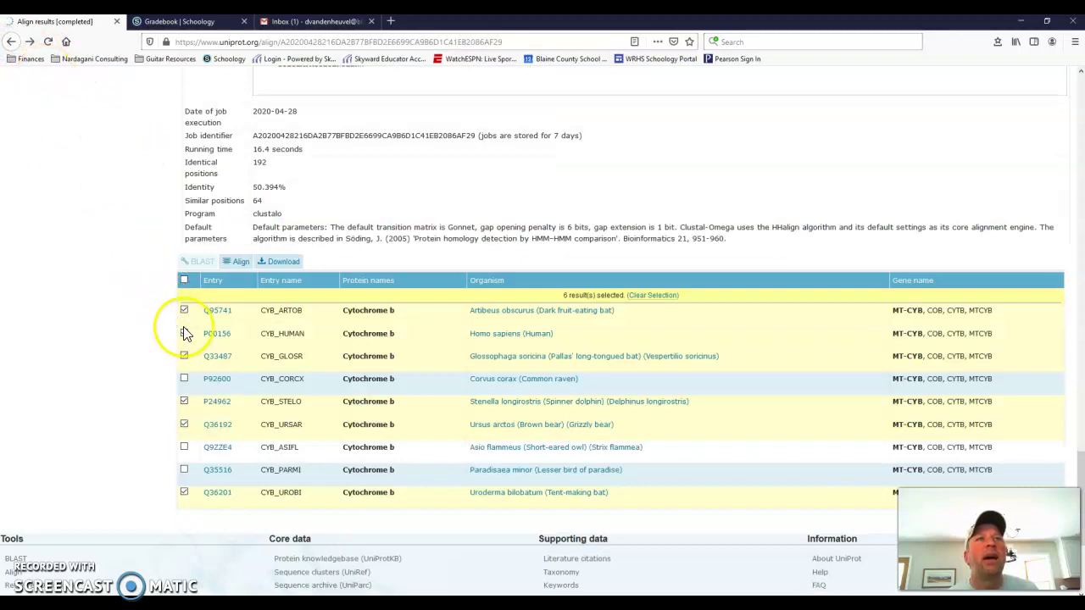
- Deselect human, long-tongued bat, fruit-eating bat and spinner dolphin, leaving brown bear and tent-making bat
click(184, 333)
click(184, 356)
click(184, 310)
click(184, 401)
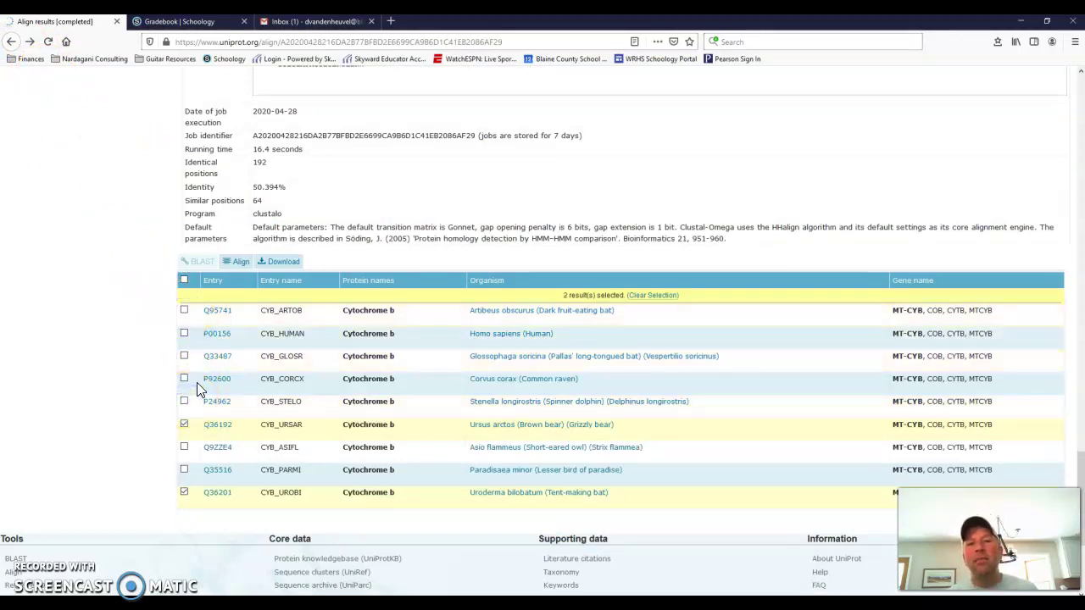